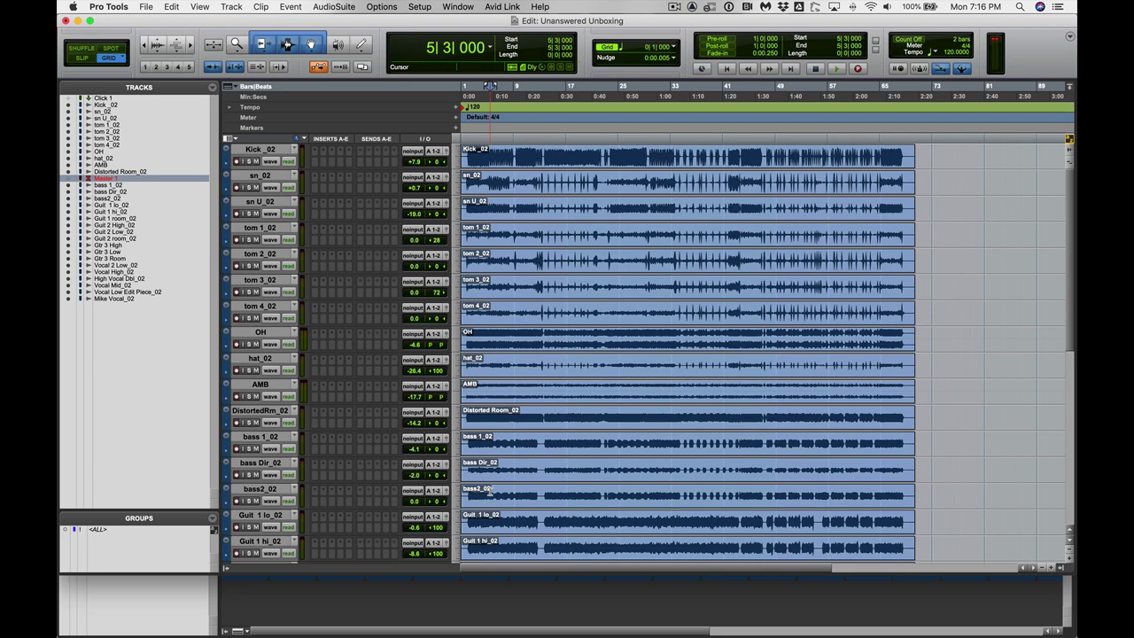
Step: Glance over the Mix window strips, then return to the Edit window zoomed on the song's start
key(super+equal)
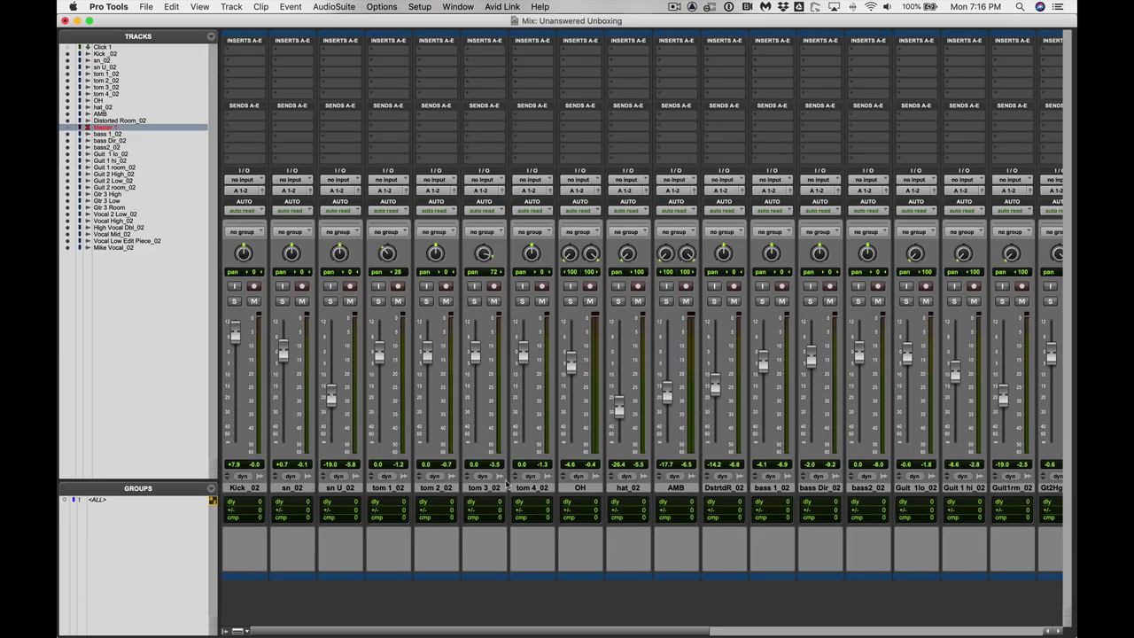
scroll(506, 483, left, 1)
key(super+equal)
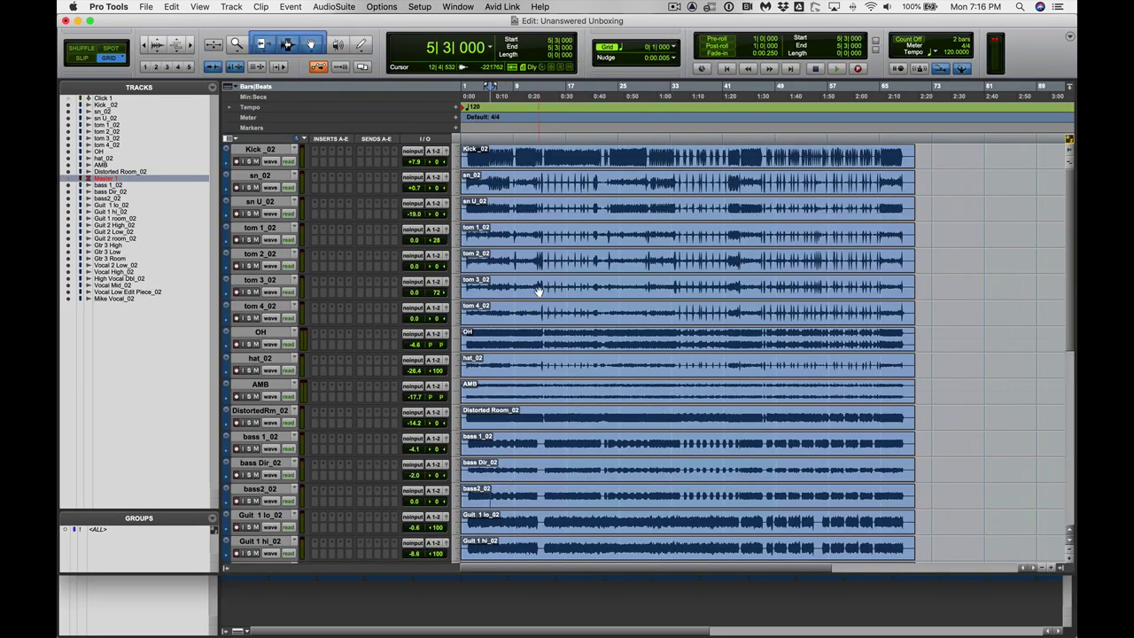
key(Return)
key(super+bracketright)
key(super+bracketright)
key(super+bracketright)
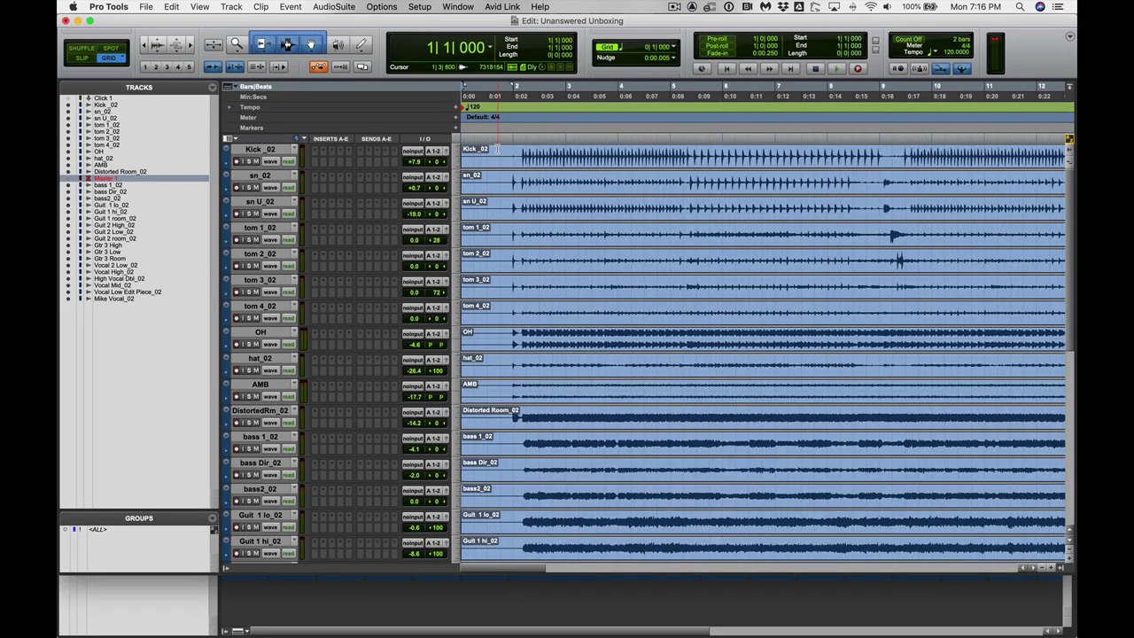
Step: Play the full mix from bar 1, beat 4, browsing all tracks, and stop around bar 24
click(500, 150)
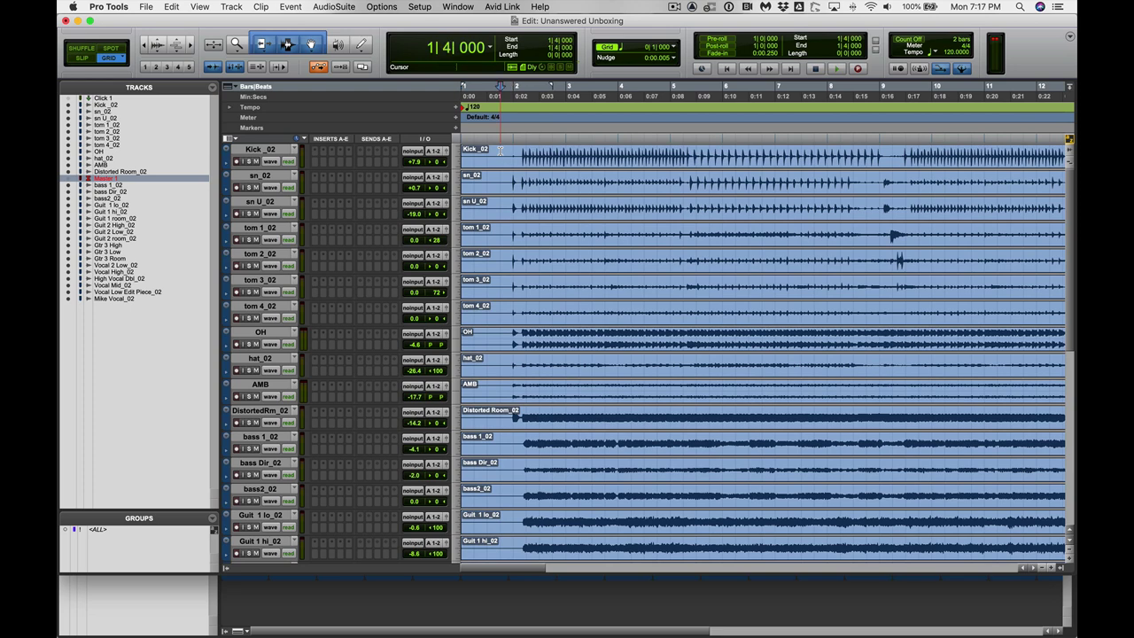
key(space)
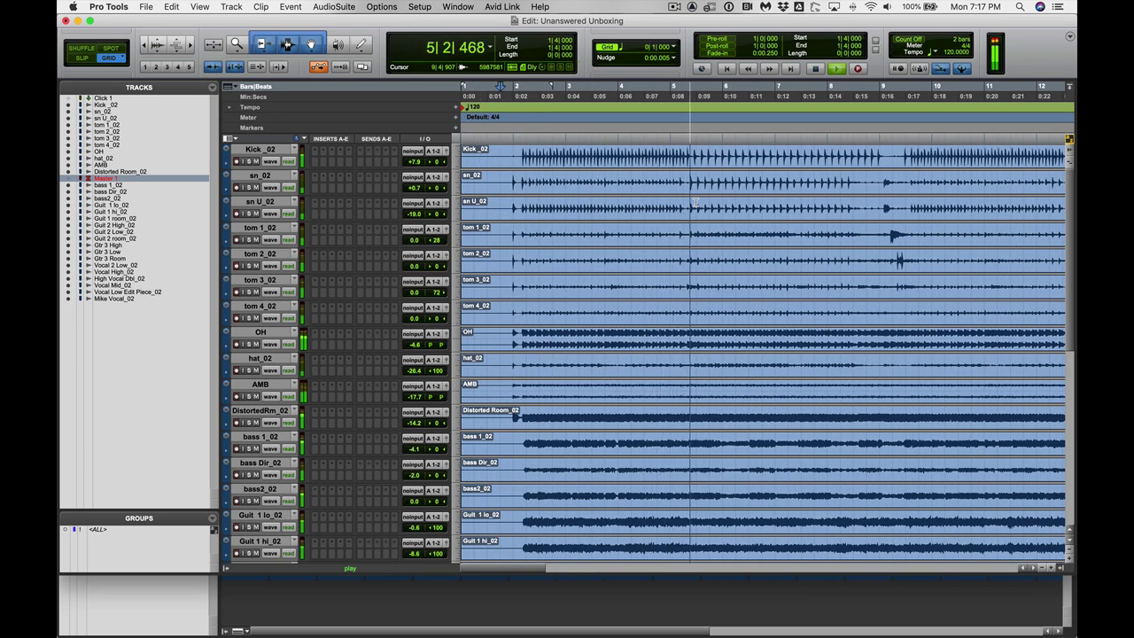
scroll(696, 202, down, 5)
scroll(696, 202, down, 5)
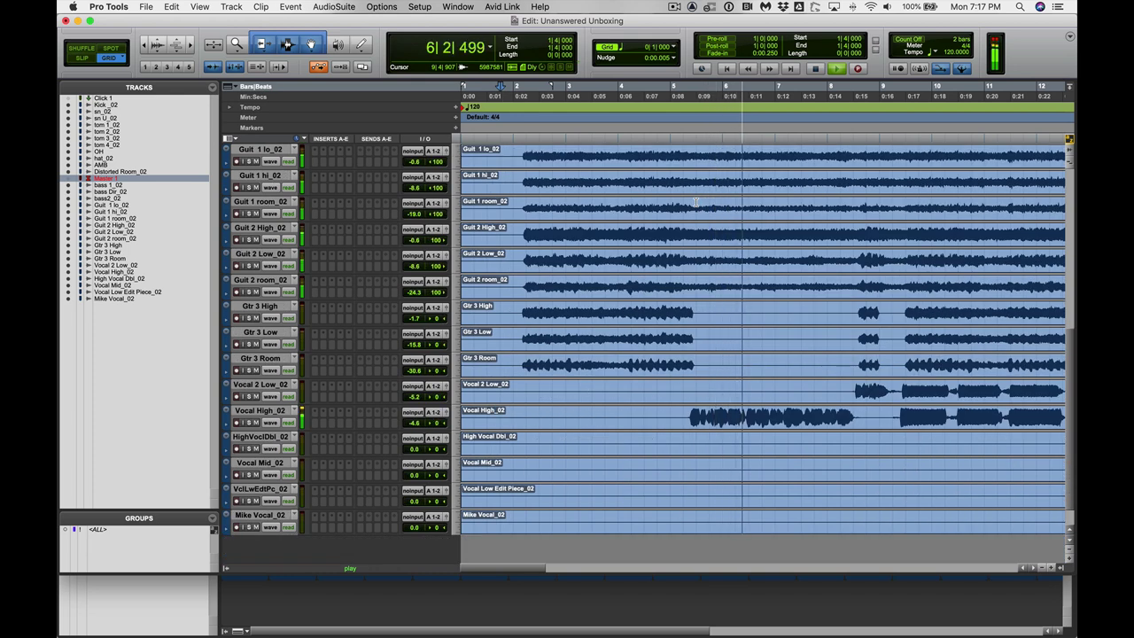
scroll(696, 202, right, 3)
scroll(696, 201, right, 1)
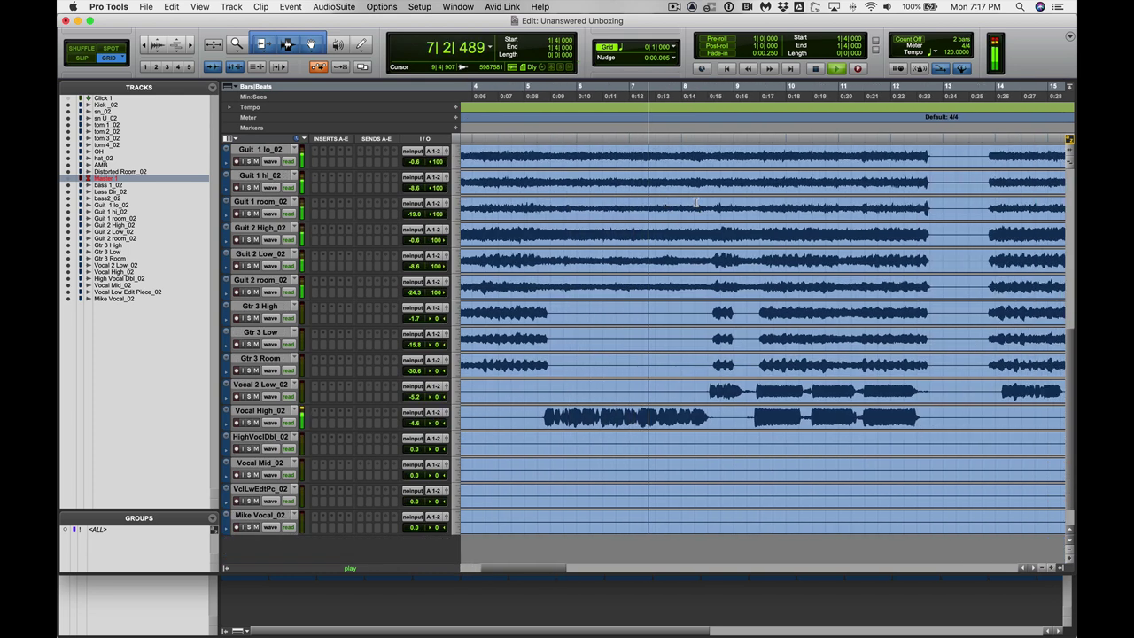
scroll(696, 202, right, 2)
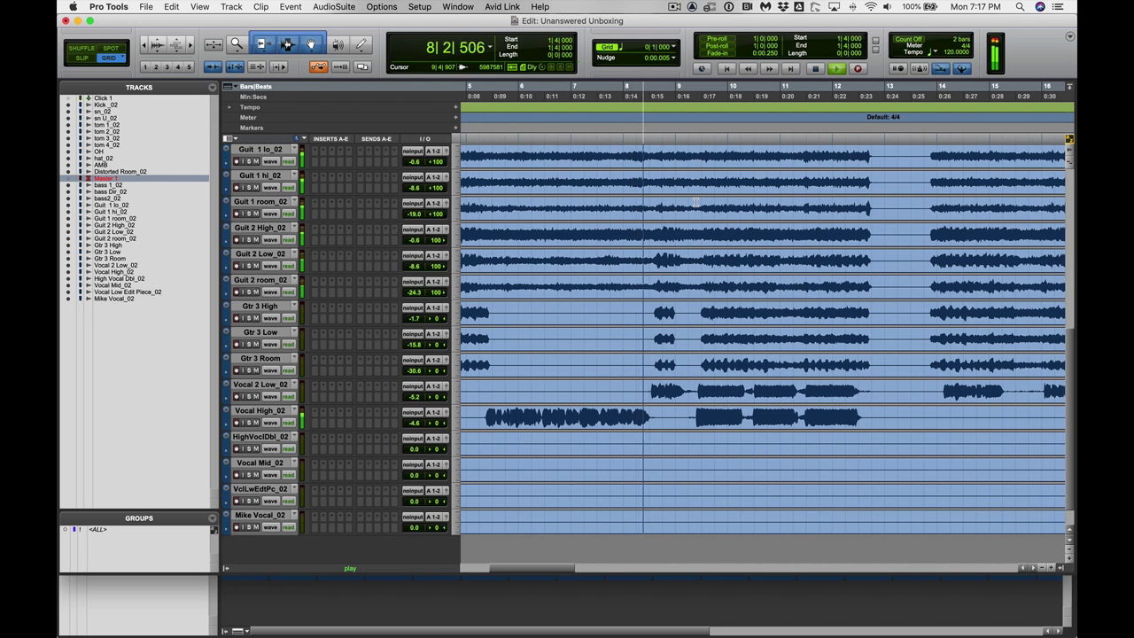
scroll(696, 202, right, 1)
scroll(696, 202, right, 2)
scroll(696, 202, right, 1)
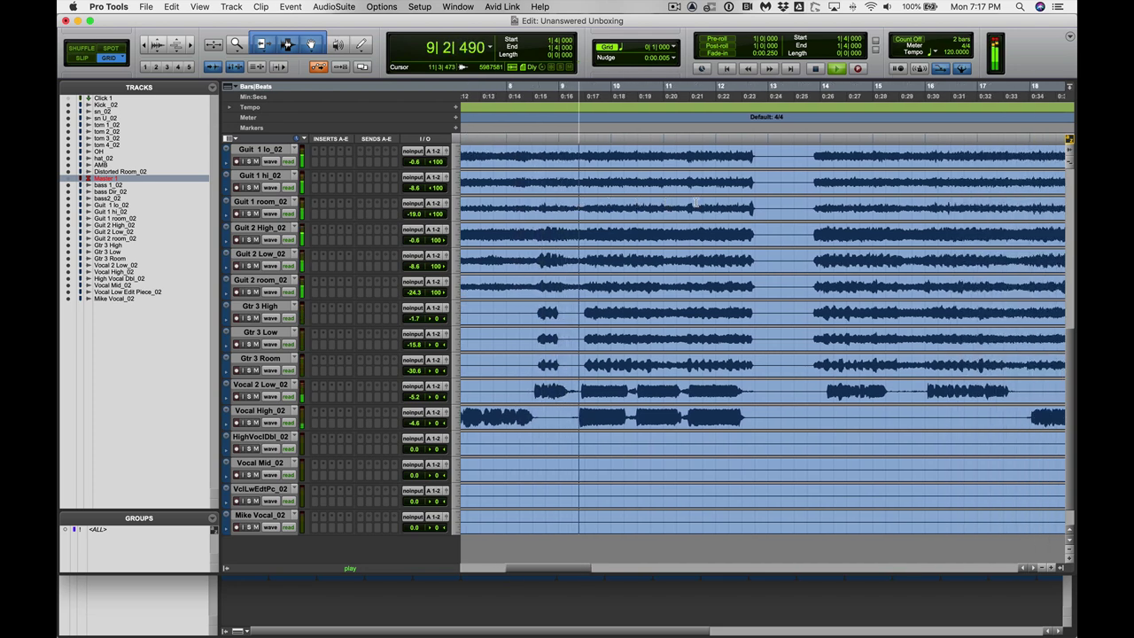
scroll(696, 202, up, 3)
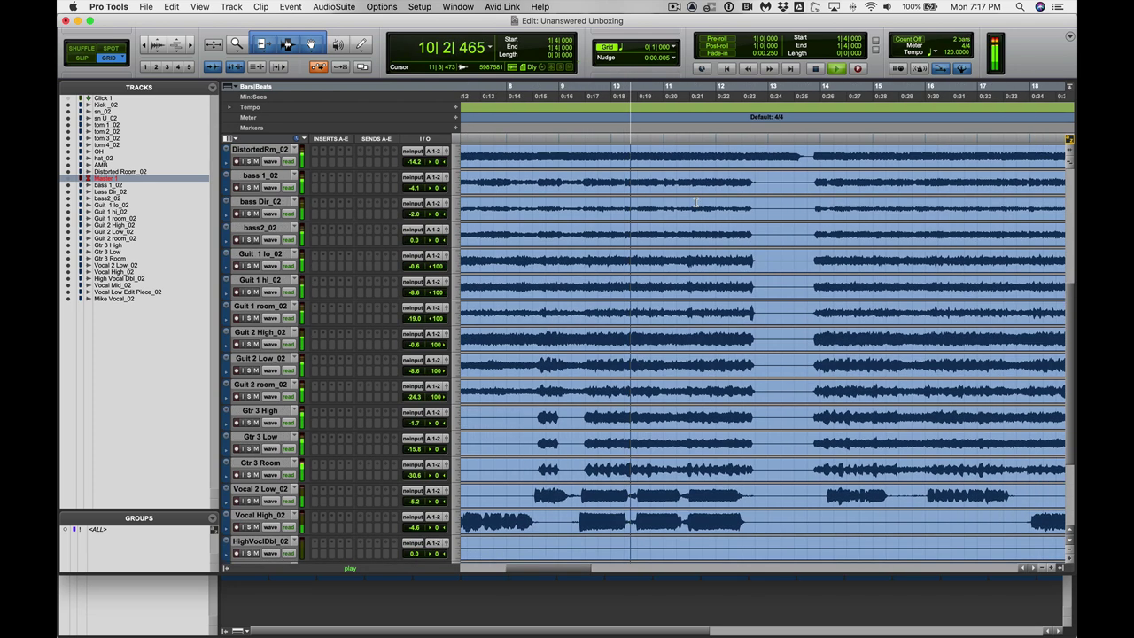
scroll(696, 202, up, 3)
scroll(696, 202, up, 2)
scroll(697, 202, up, 2)
scroll(696, 202, up, 2)
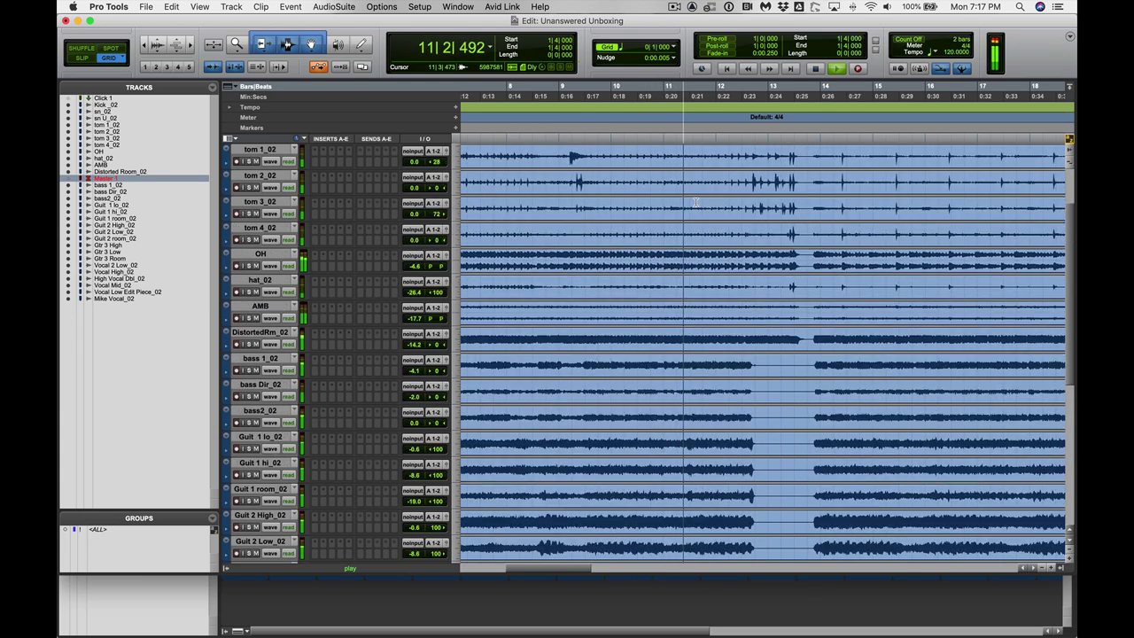
scroll(696, 202, up, 1)
scroll(696, 201, up, 1)
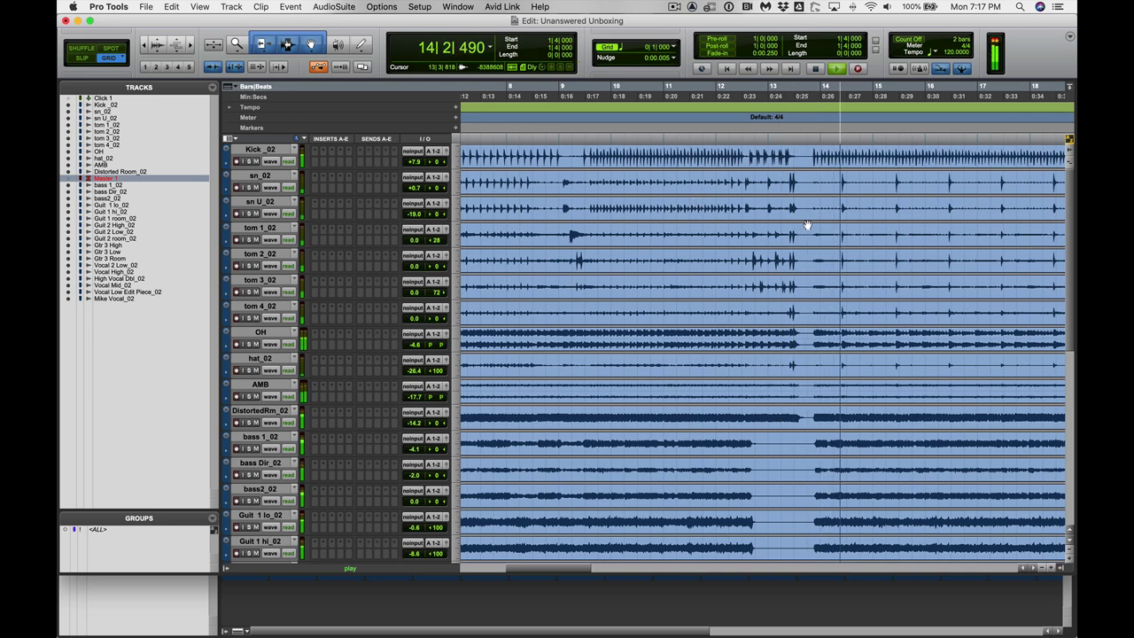
scroll(807, 225, right, 3)
scroll(806, 225, right, 3)
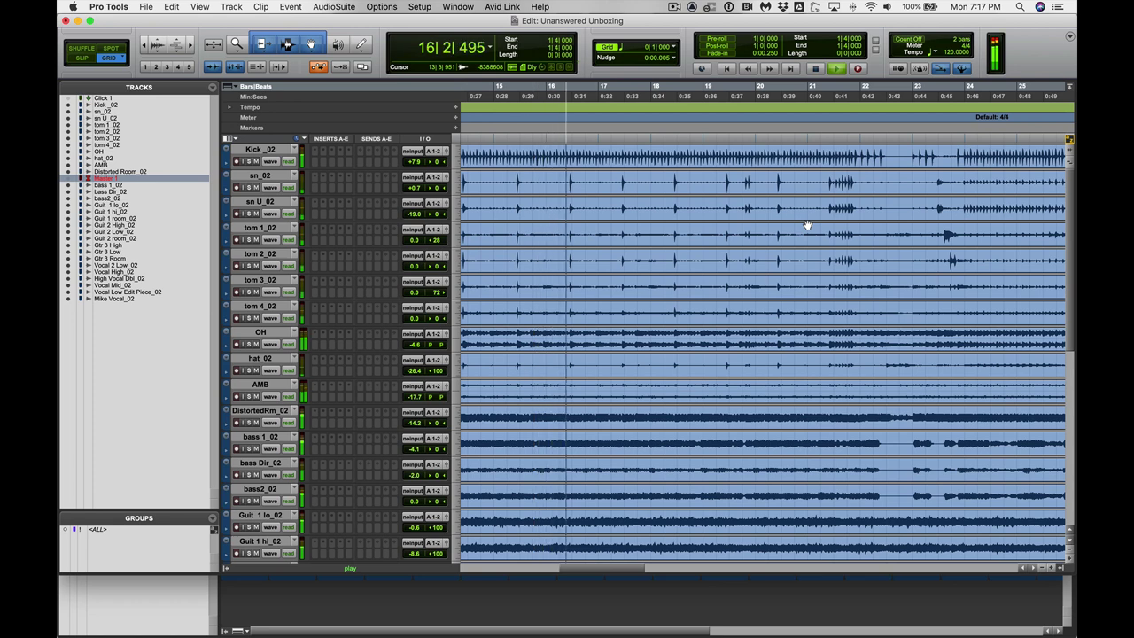
scroll(807, 225, right, 1)
scroll(807, 225, right, 1)
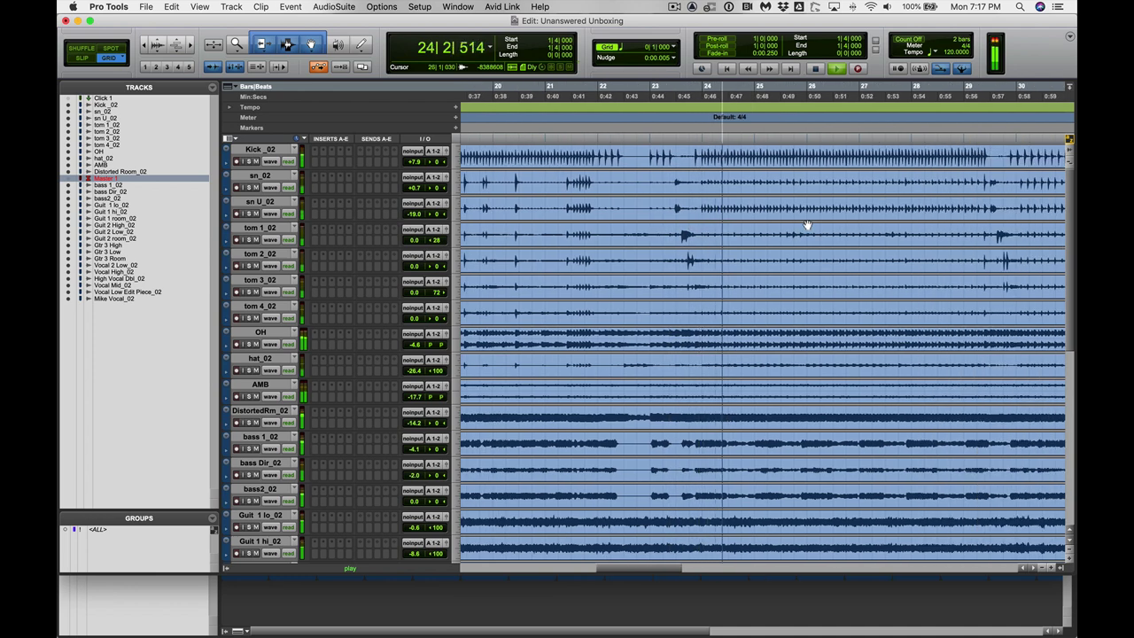
key(space)
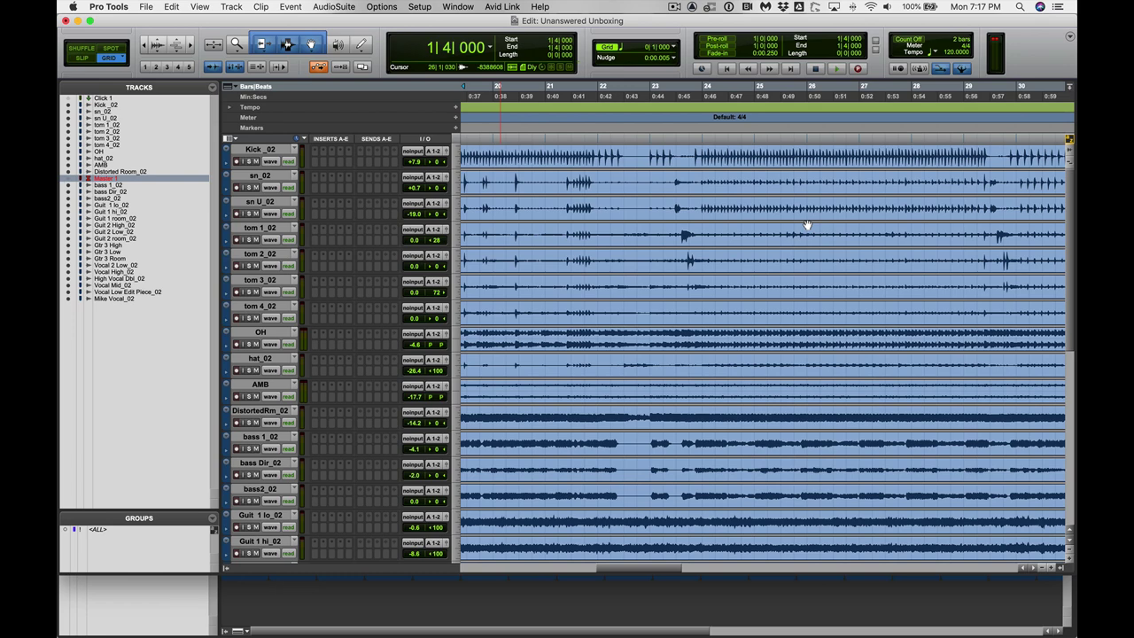
Step: Select the vocal tracks Vocal 2 Low_02 through Mike Vocal_02 and solo all six
scroll(802, 235, down, 6)
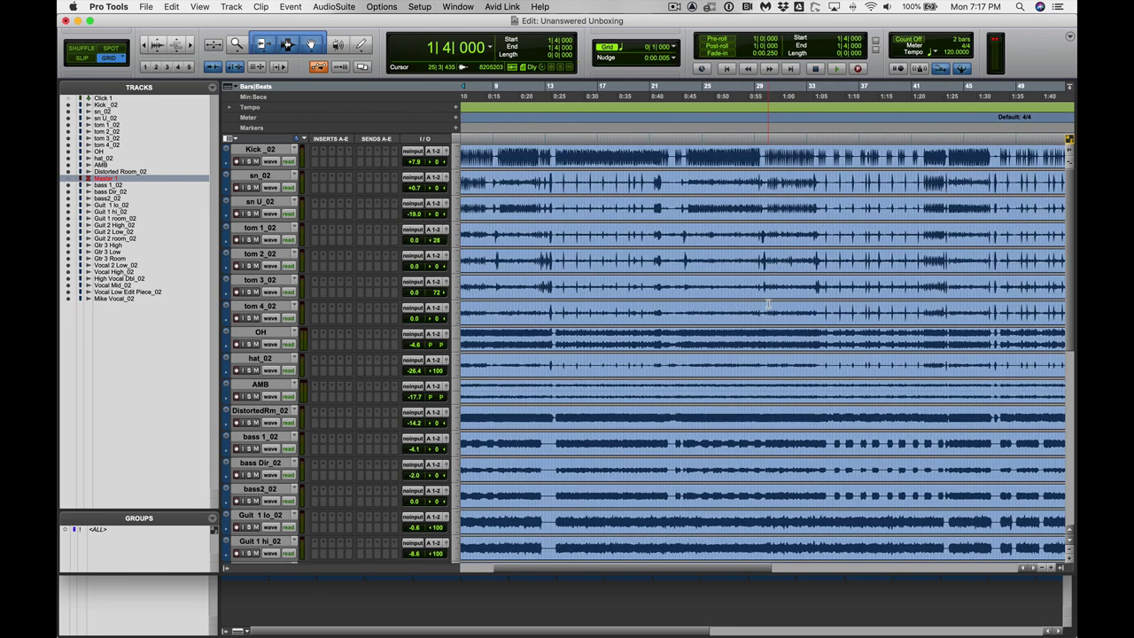
scroll(768, 303, down, 1)
scroll(767, 304, down, 3)
scroll(768, 303, down, 3)
scroll(768, 303, down, 4)
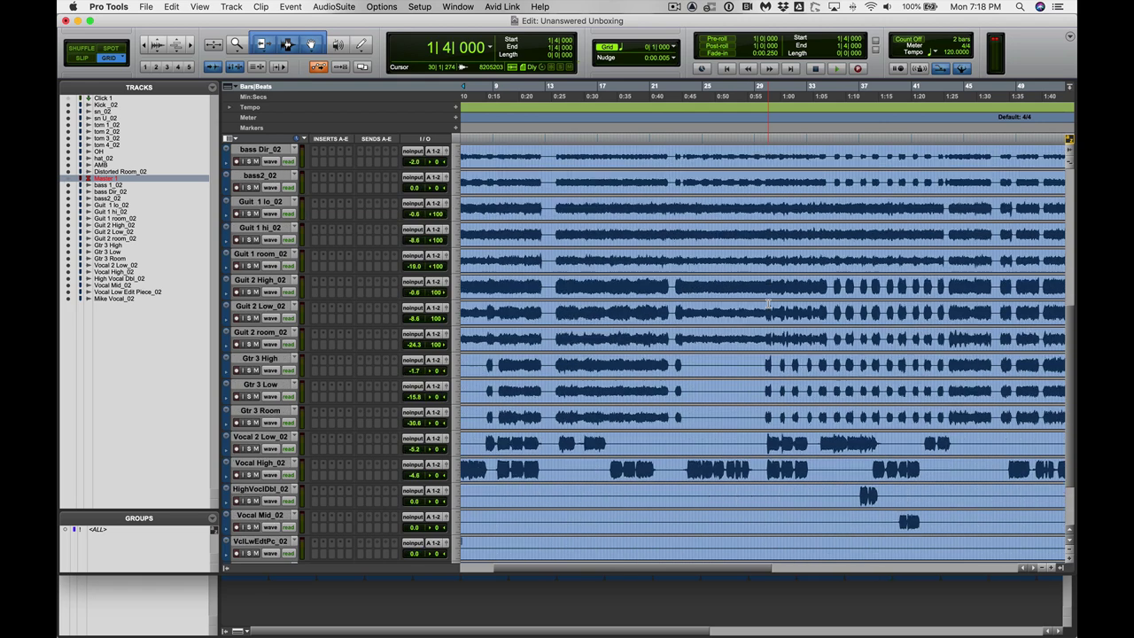
scroll(768, 304, down, 2)
scroll(768, 304, down, 2)
scroll(768, 304, left, 2)
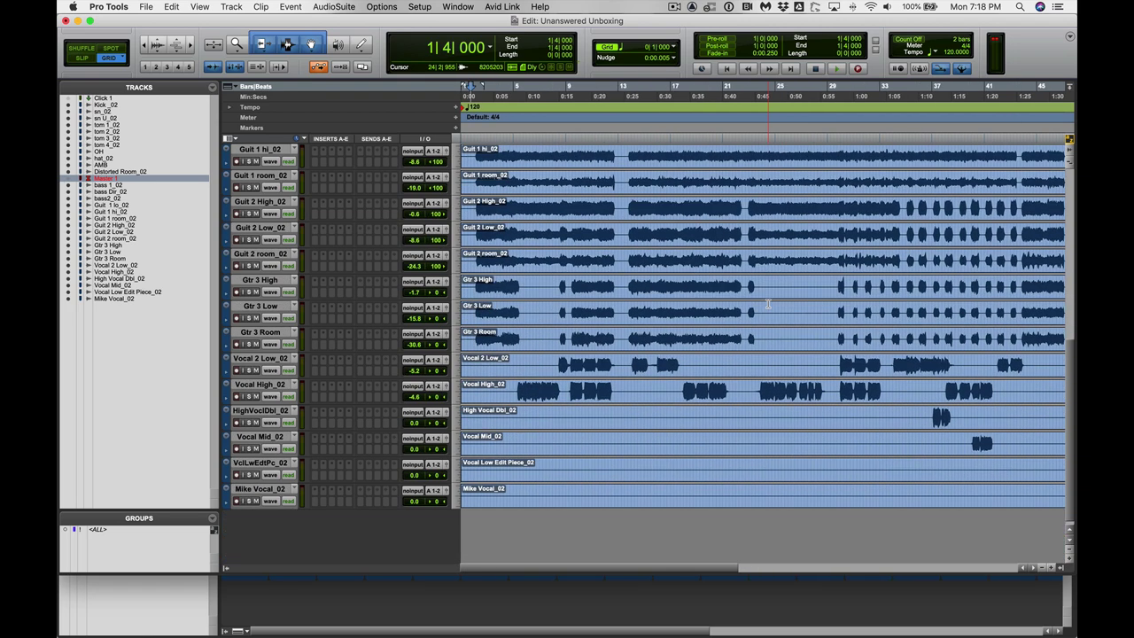
click(259, 358)
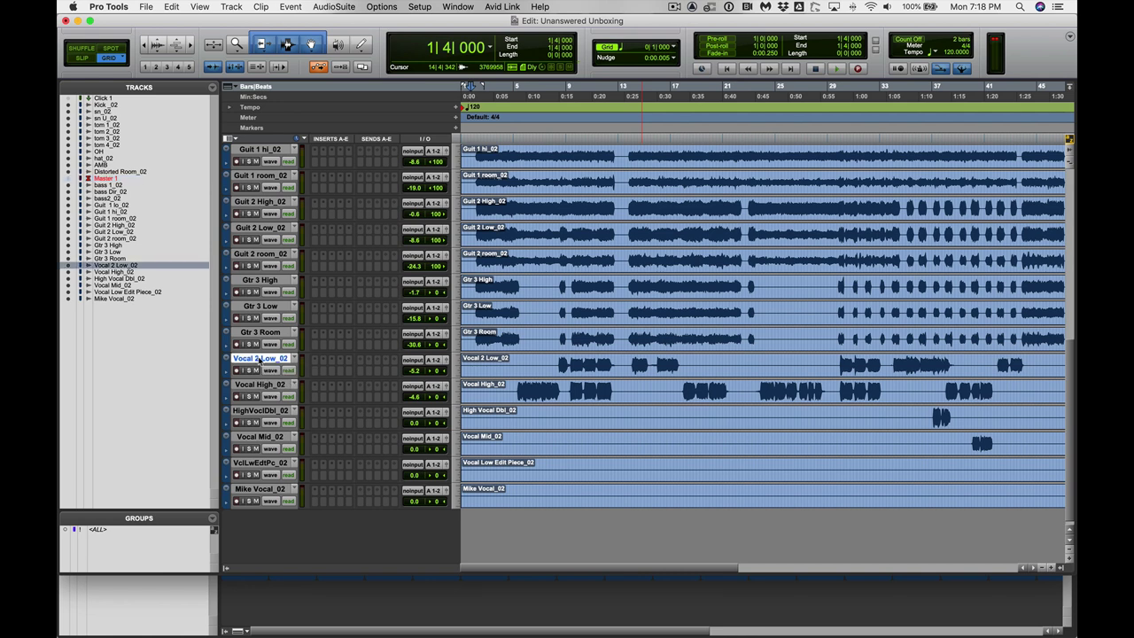
shift+click(256, 489)
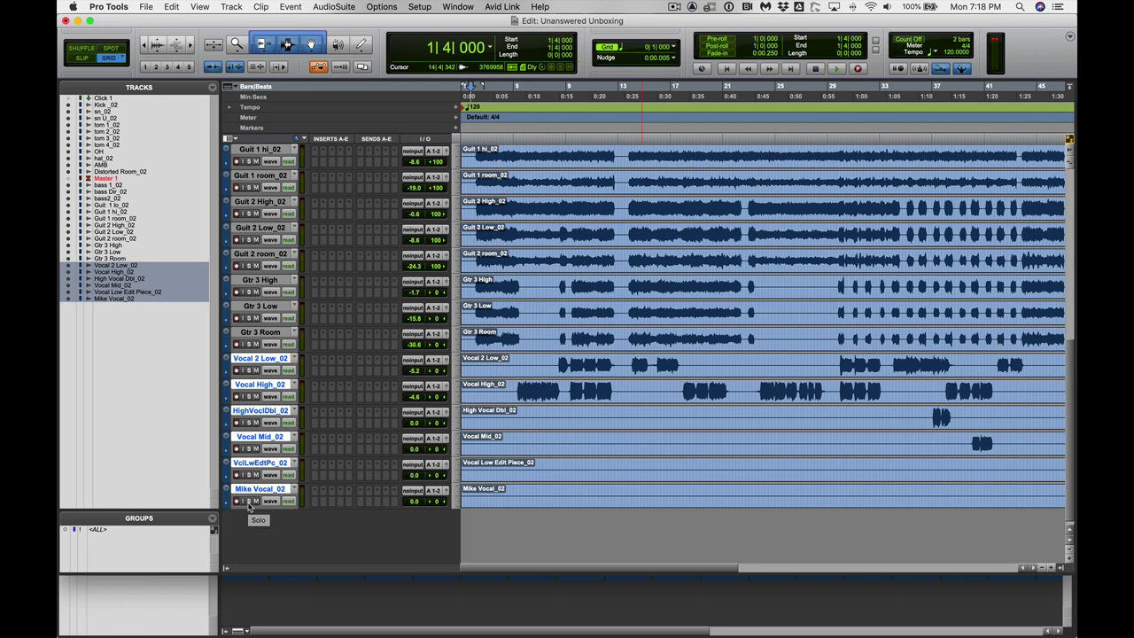
alt+shift+click(249, 501)
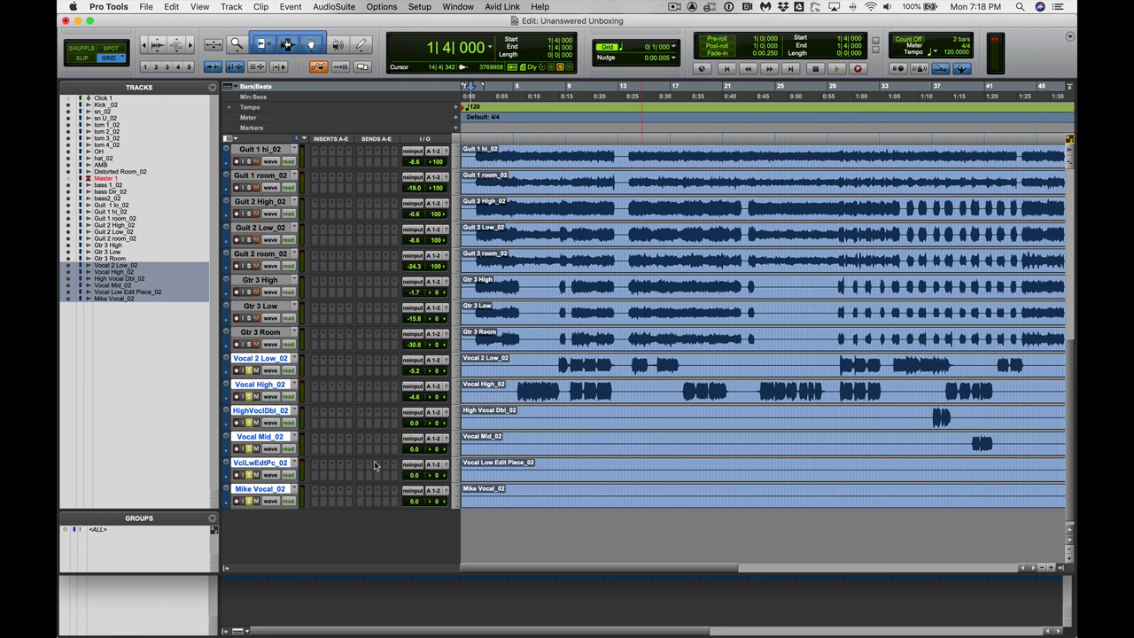
Step: Play the soloed vocals from bar 5, then again from bar 14, and stop
click(515, 358)
key(super+bracketright)
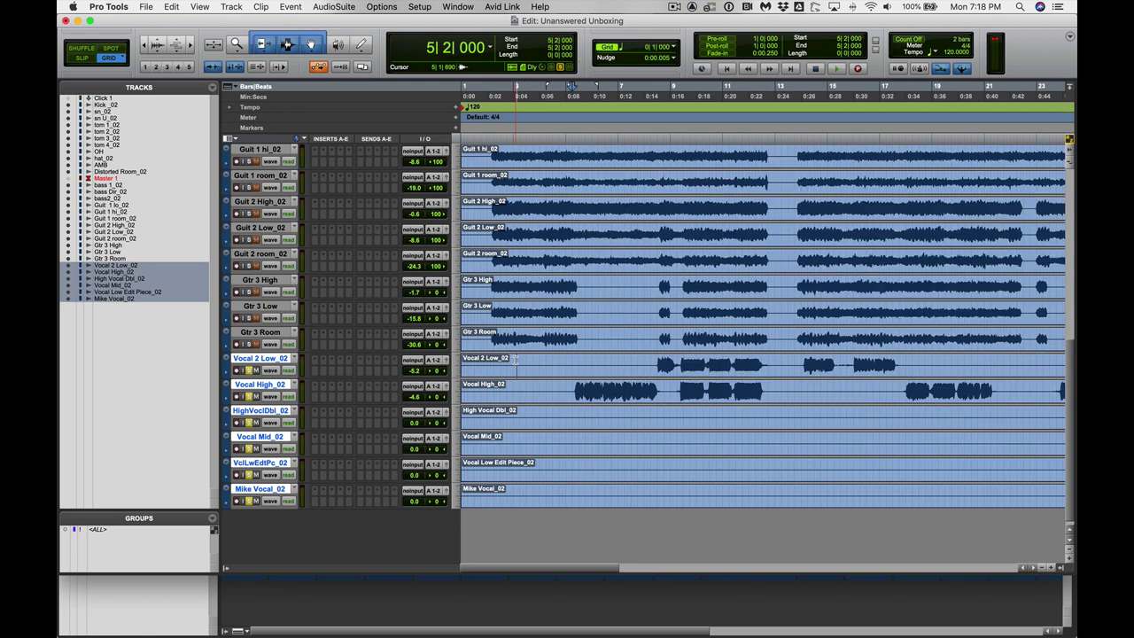
key(super+bracketleft)
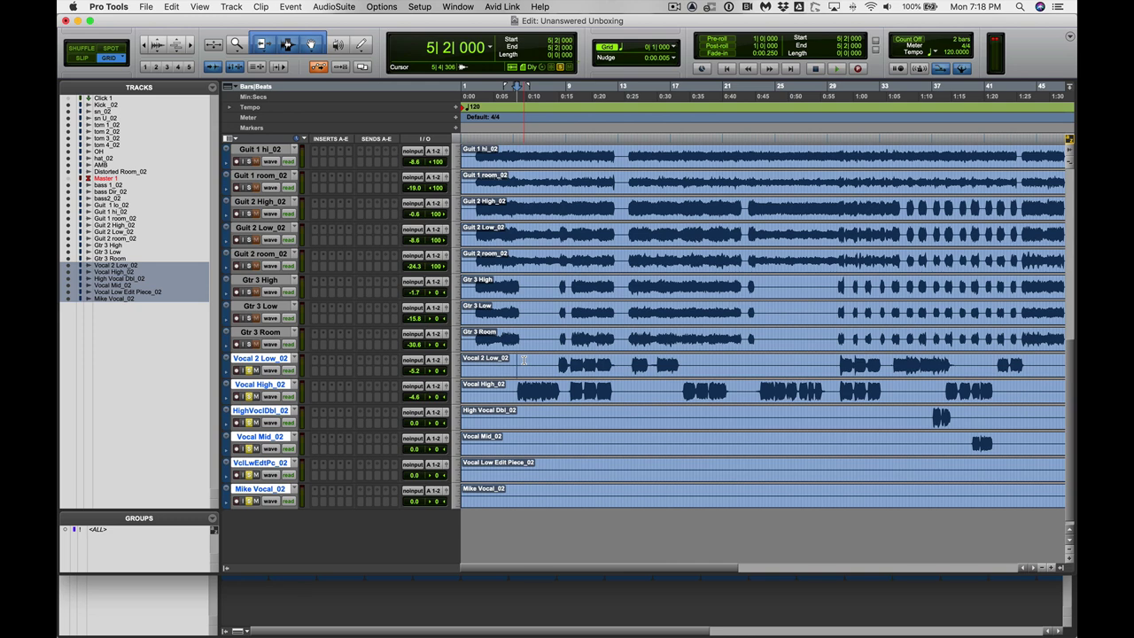
key(space)
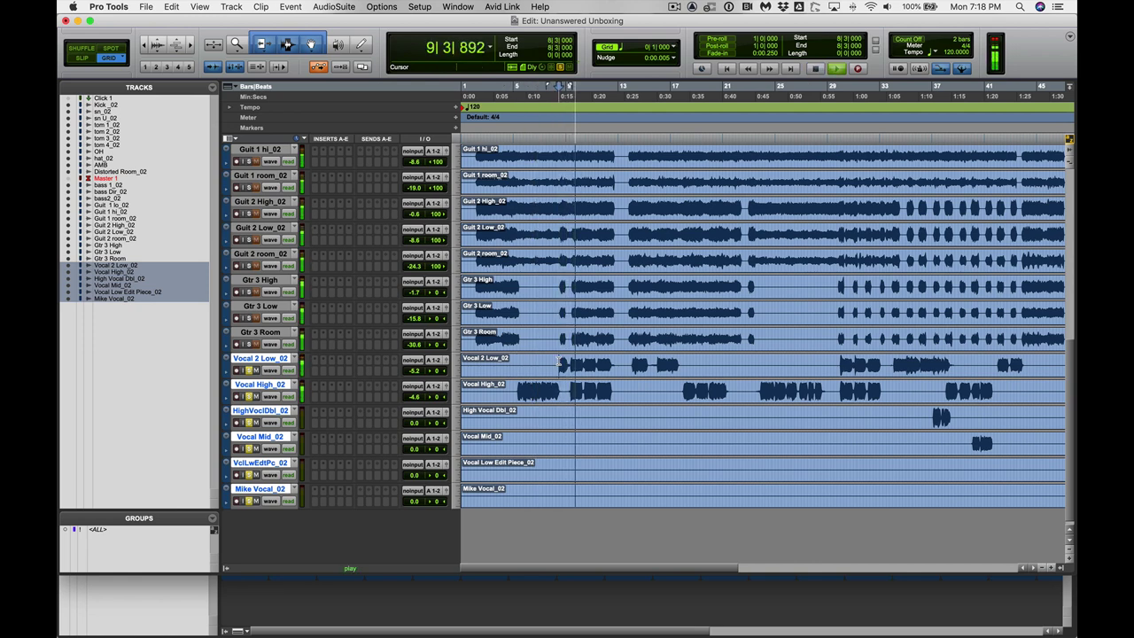
key(space)
click(633, 359)
key(space)
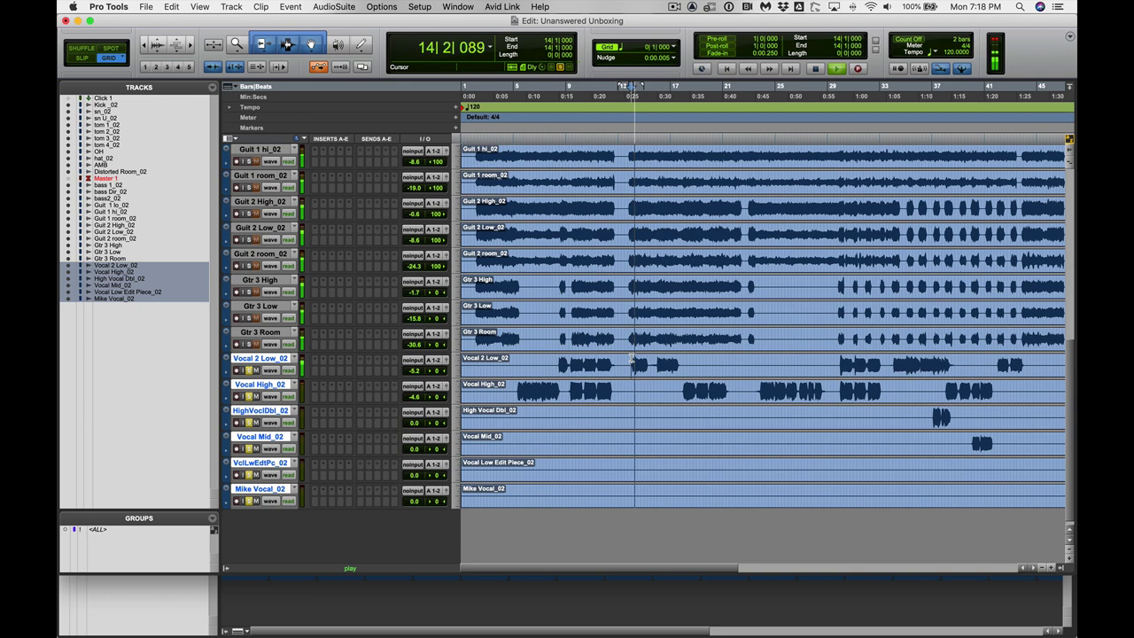
key(space)
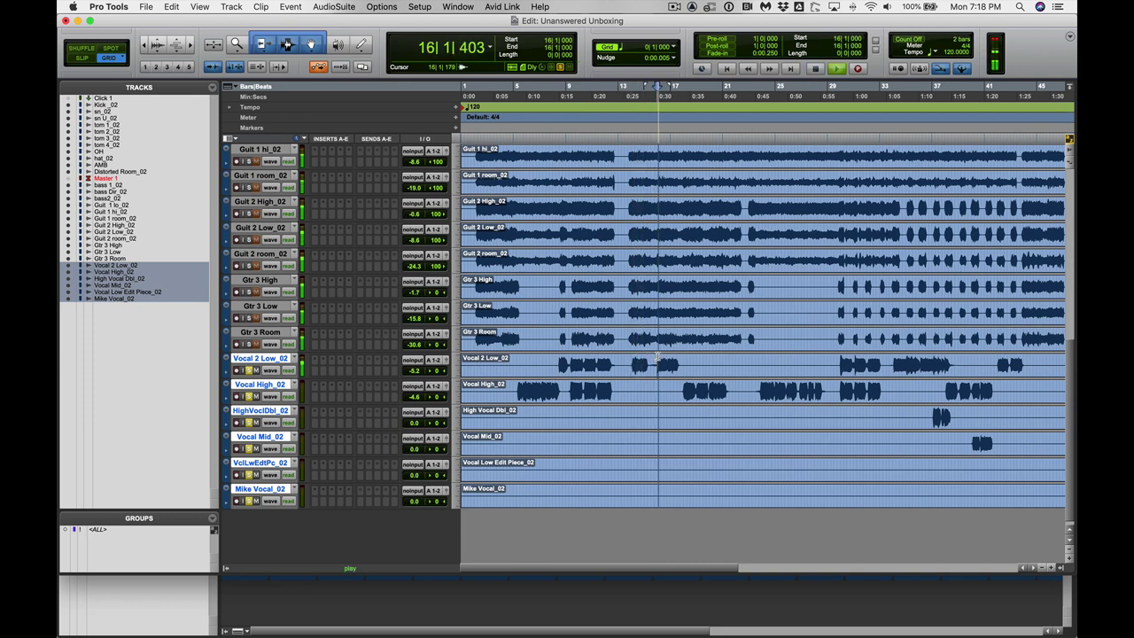
key(space)
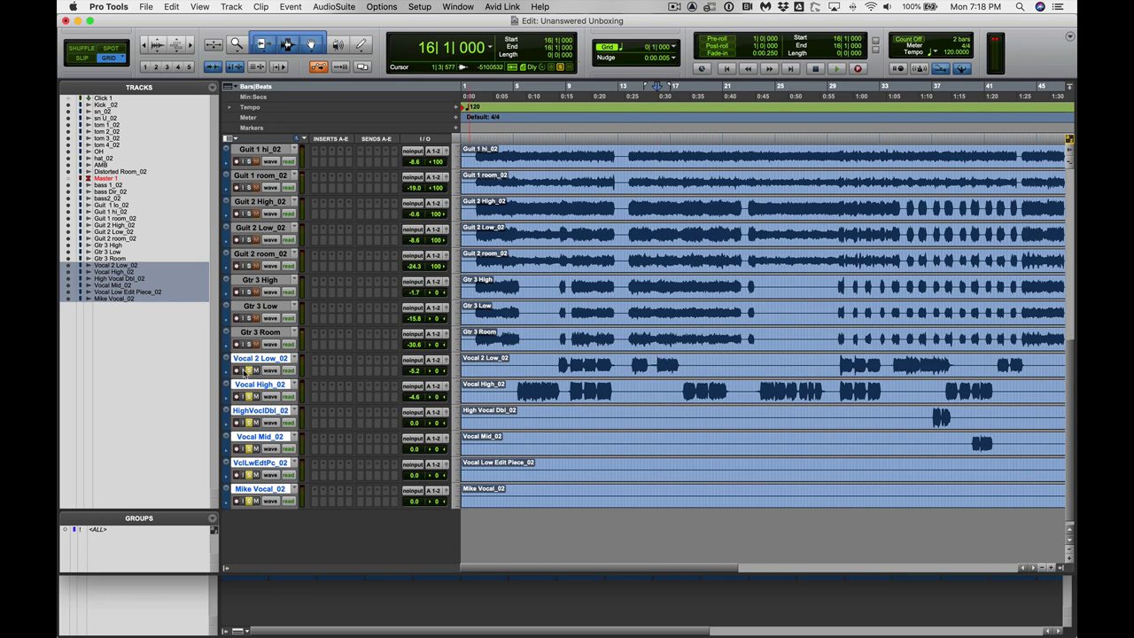
Step: Select the drum tracks Kick_02 through DistortedRm_02 and solo them together
scroll(576, 381, up, 5)
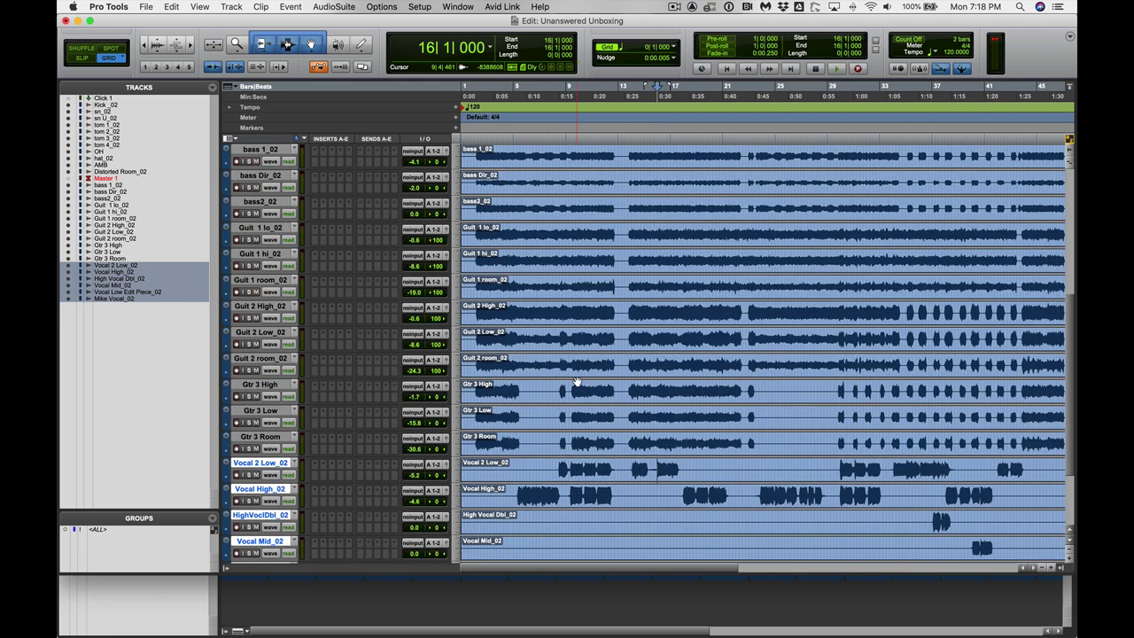
scroll(576, 381, up, 5)
scroll(575, 381, up, 5)
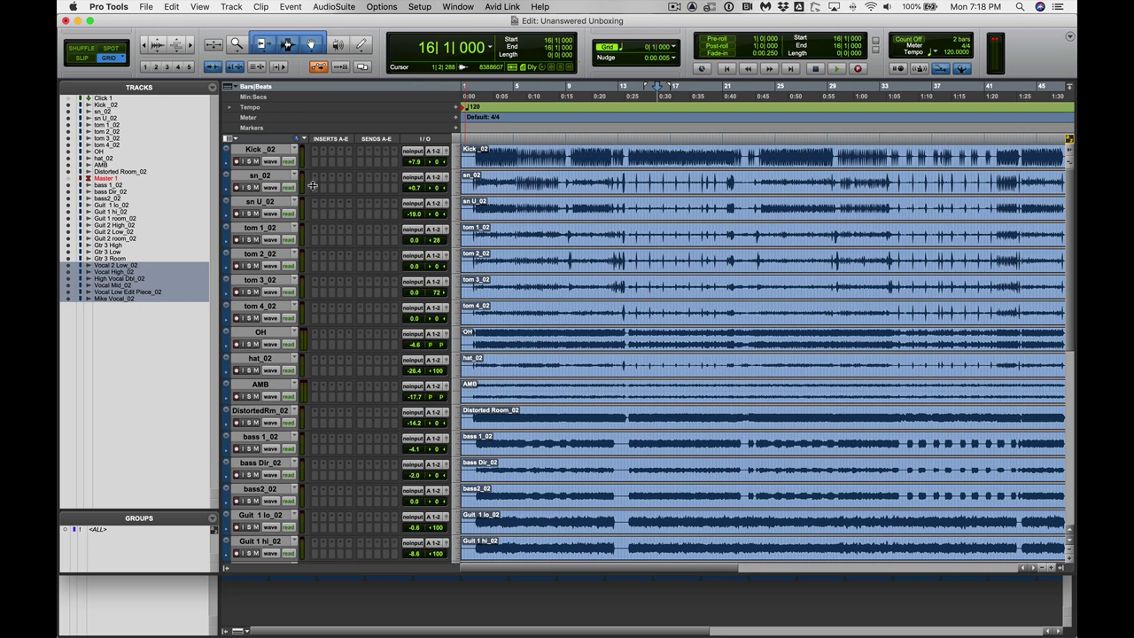
click(264, 149)
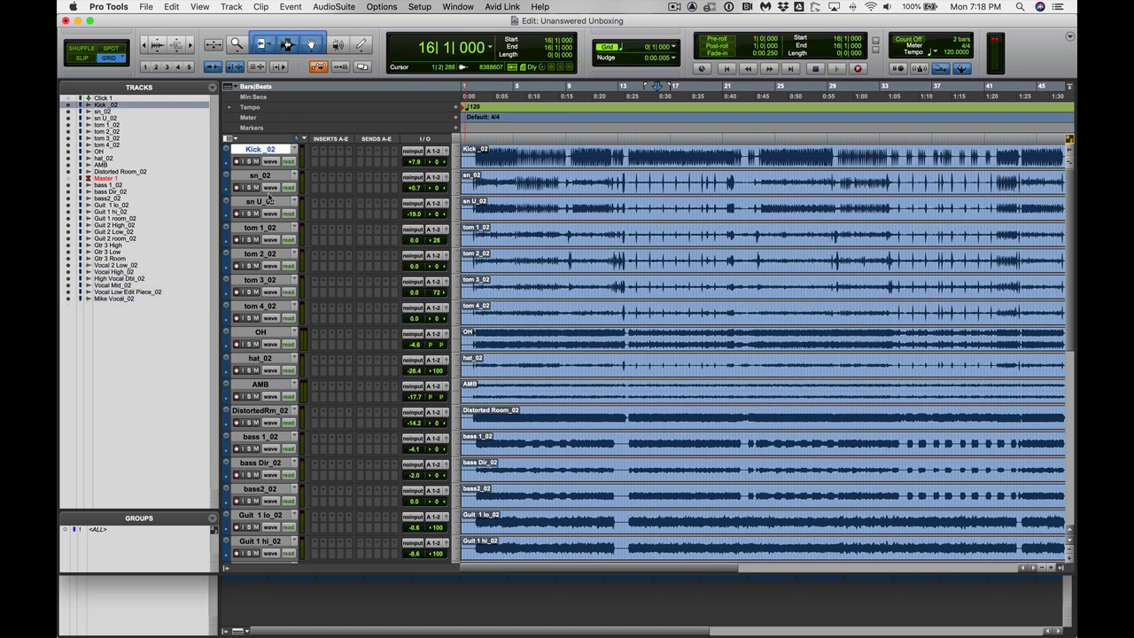
shift+click(270, 412)
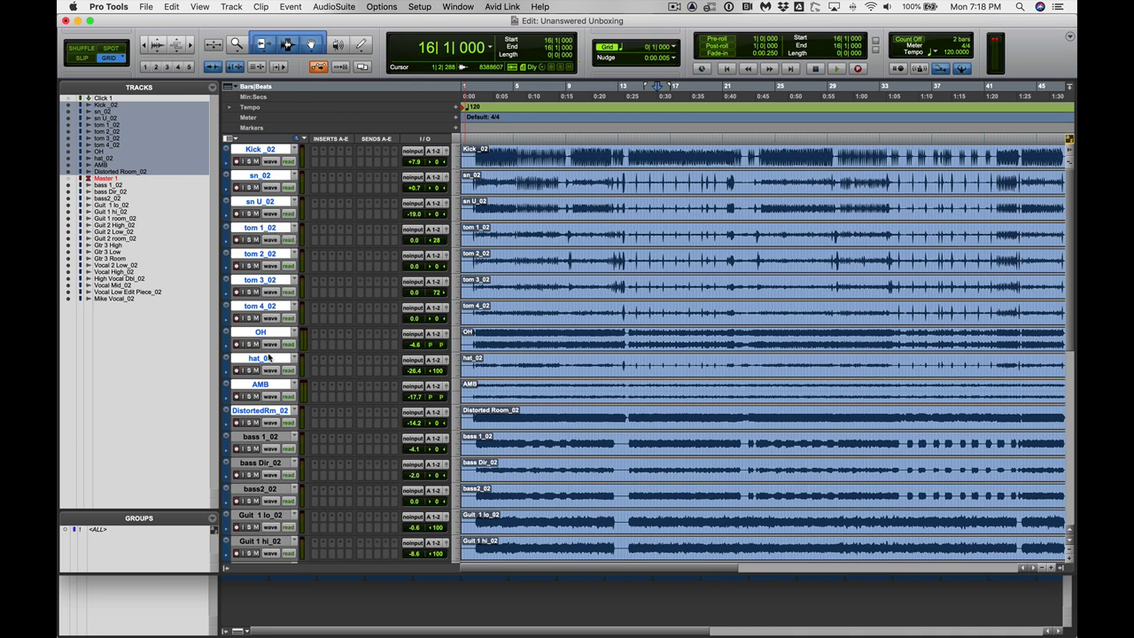
alt+click(252, 396)
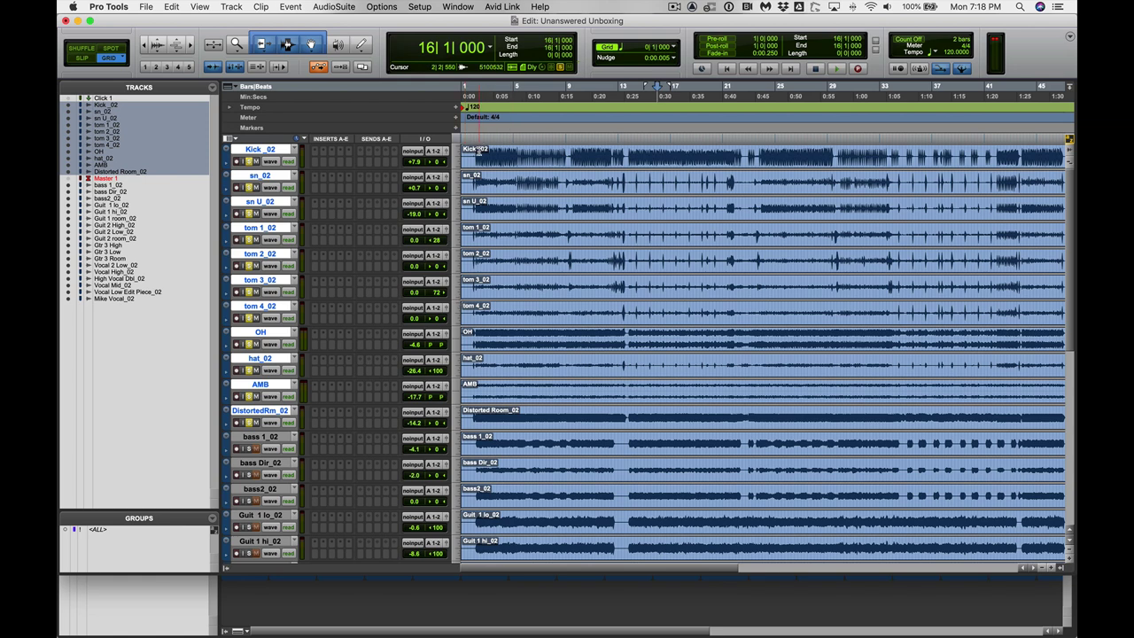
Step: Listen to the soloed drums from bar 2 zoomed in, then stop and scroll ahead through the timeline
key(space)
key(space)
click(476, 149)
key(space)
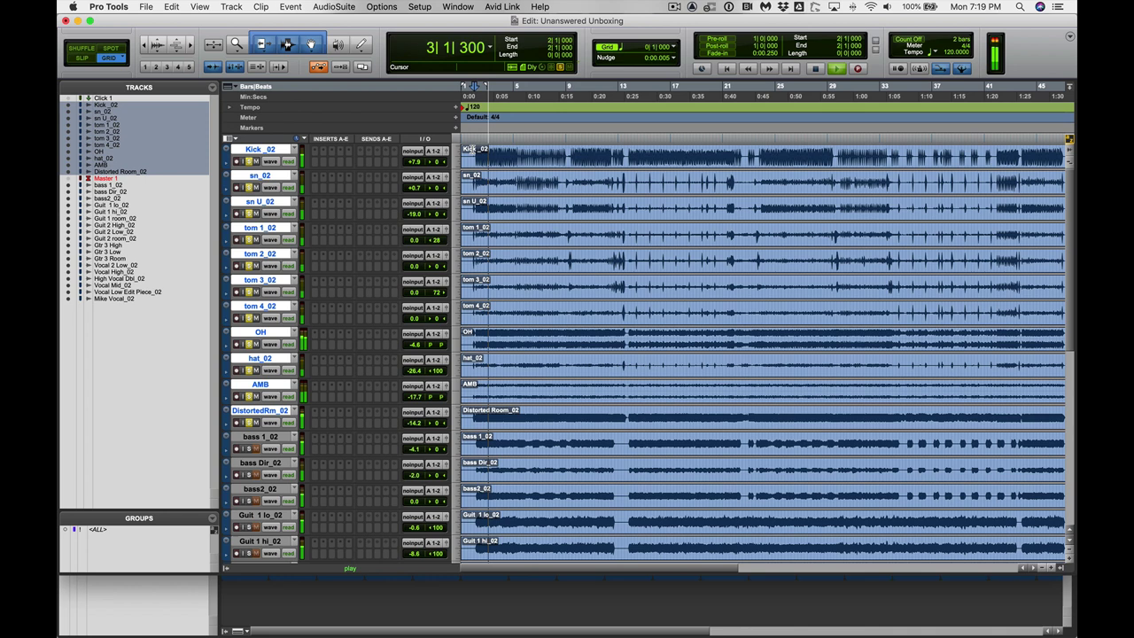
key(super+bracketright)
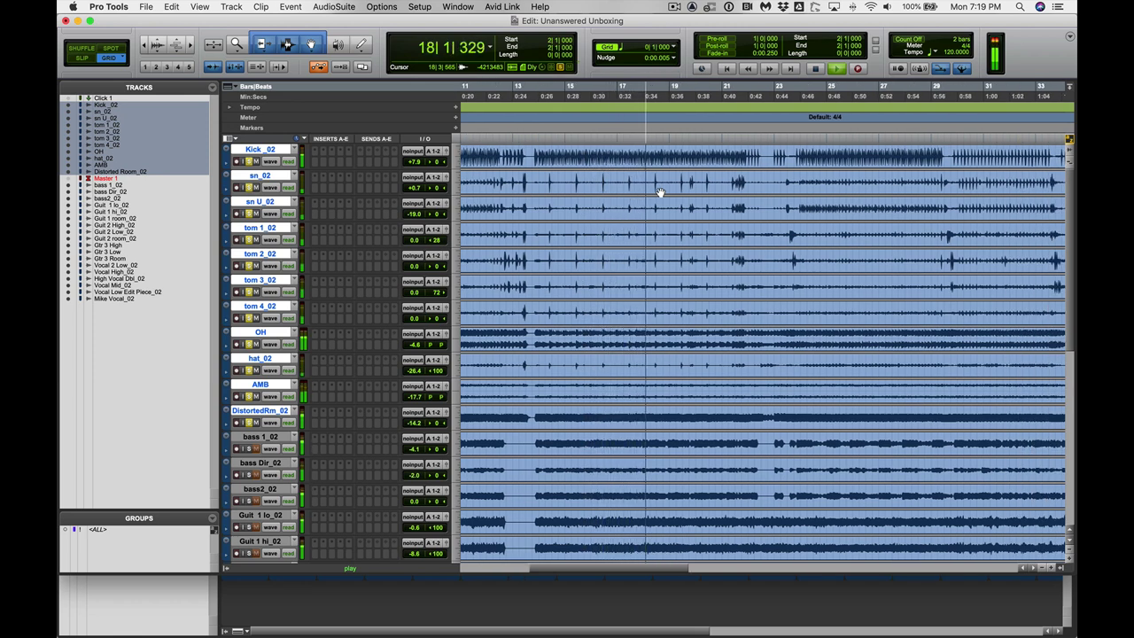
key(space)
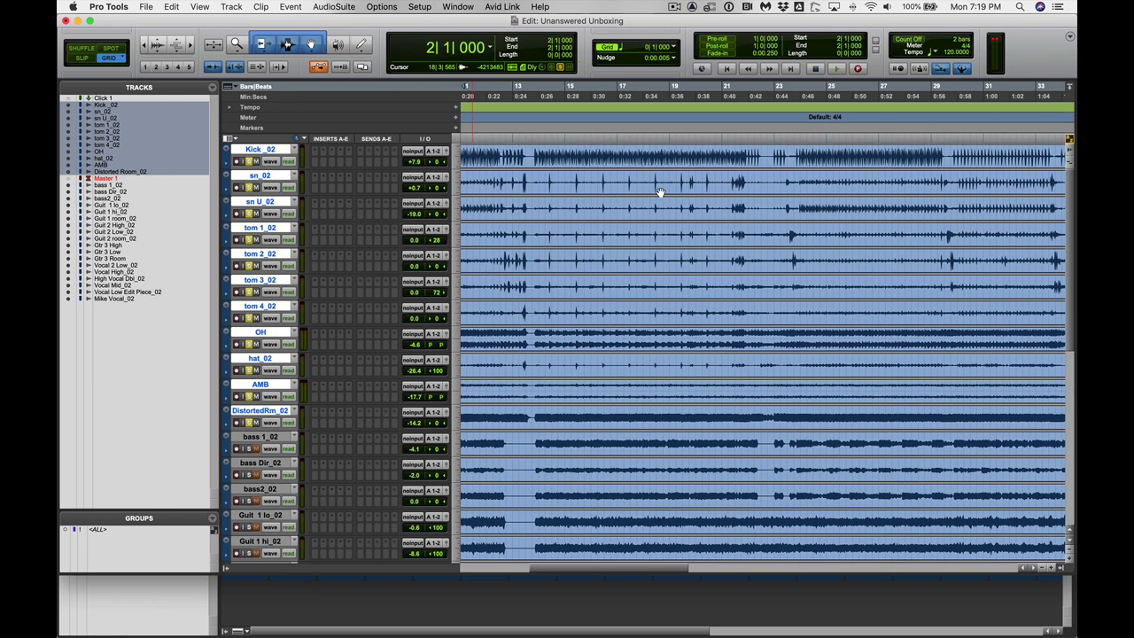
scroll(660, 192, right, 2)
scroll(660, 192, right, 2)
scroll(660, 192, right, 2)
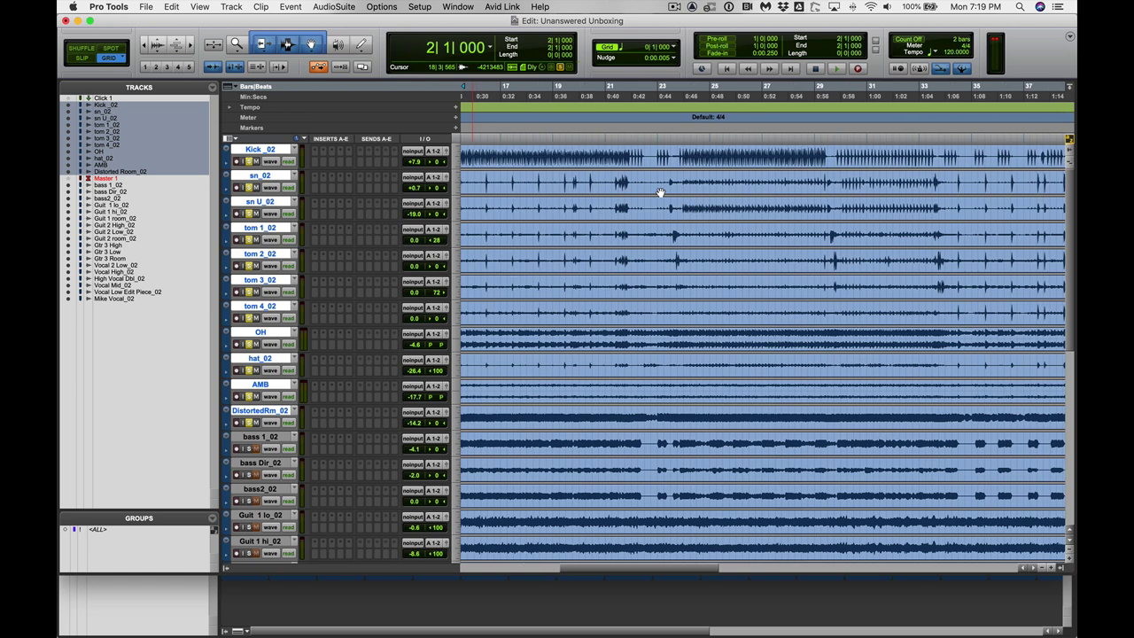
scroll(660, 192, right, 1)
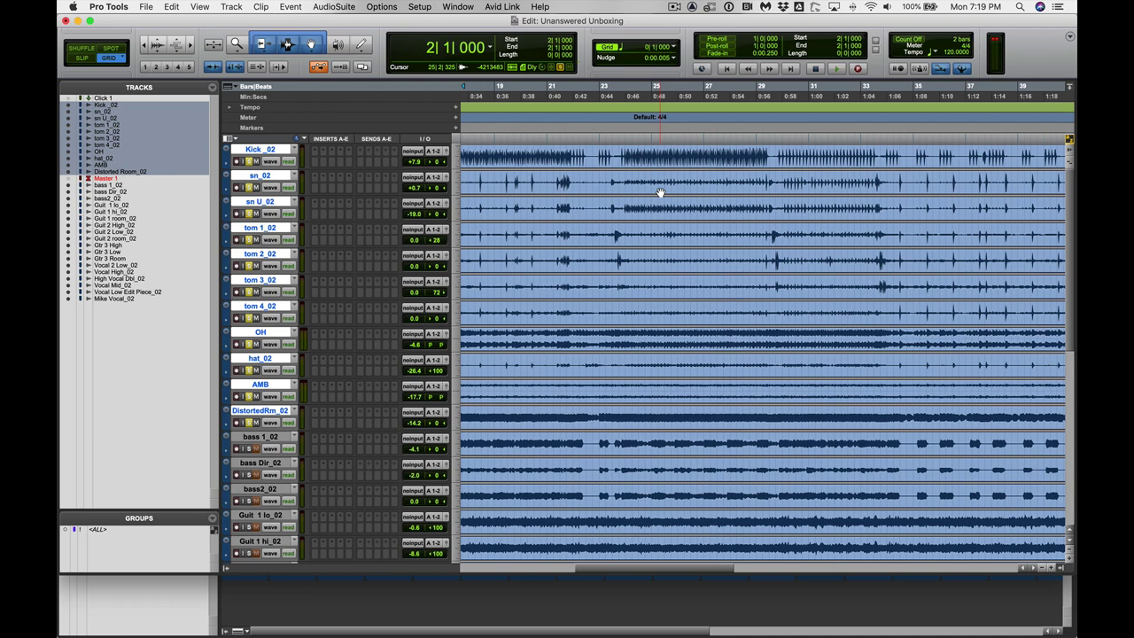
scroll(660, 192, right, 1)
scroll(660, 193, right, 1)
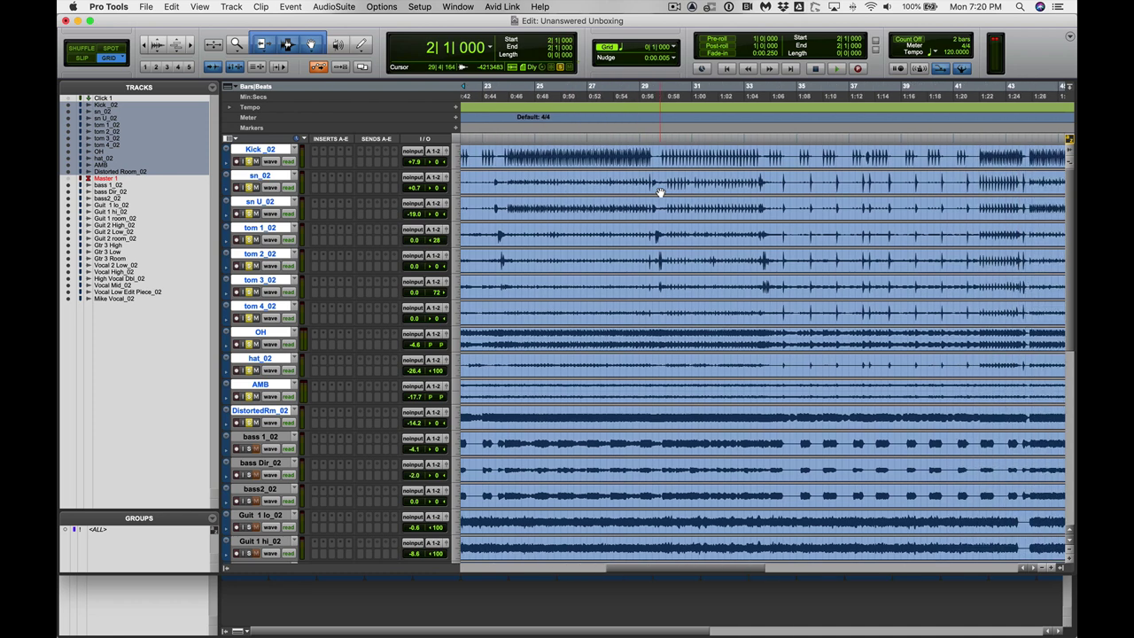
scroll(660, 192, right, 1)
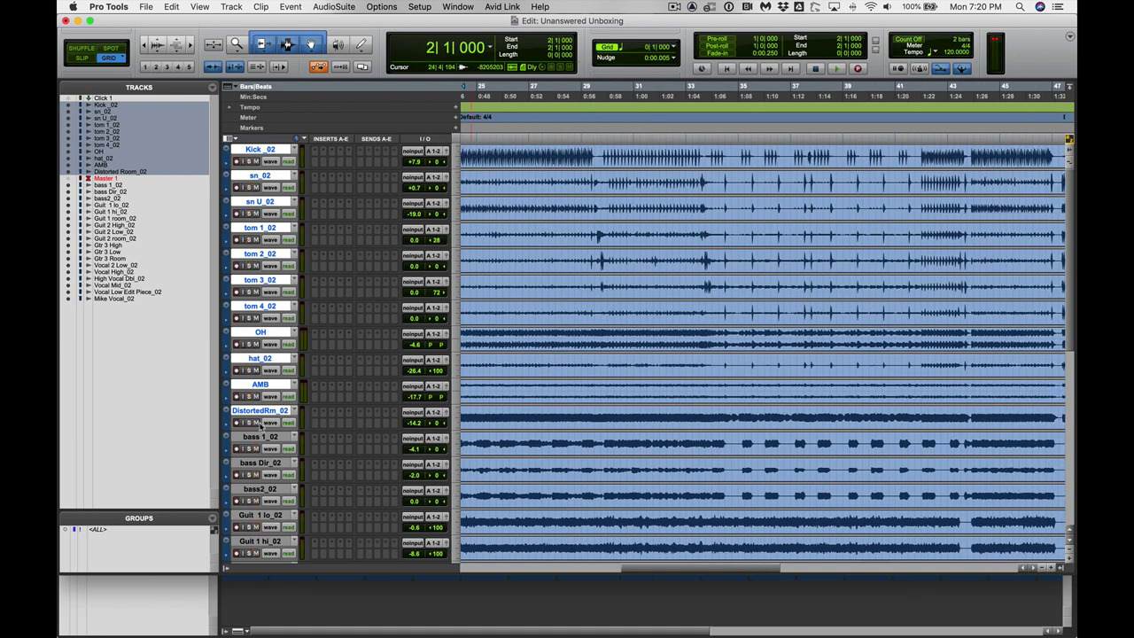
Step: Select the Guit 1 lo_02 track on its own and solo it
scroll(328, 428, down, 1)
scroll(329, 428, down, 2)
scroll(329, 428, down, 2)
scroll(329, 428, down, 1)
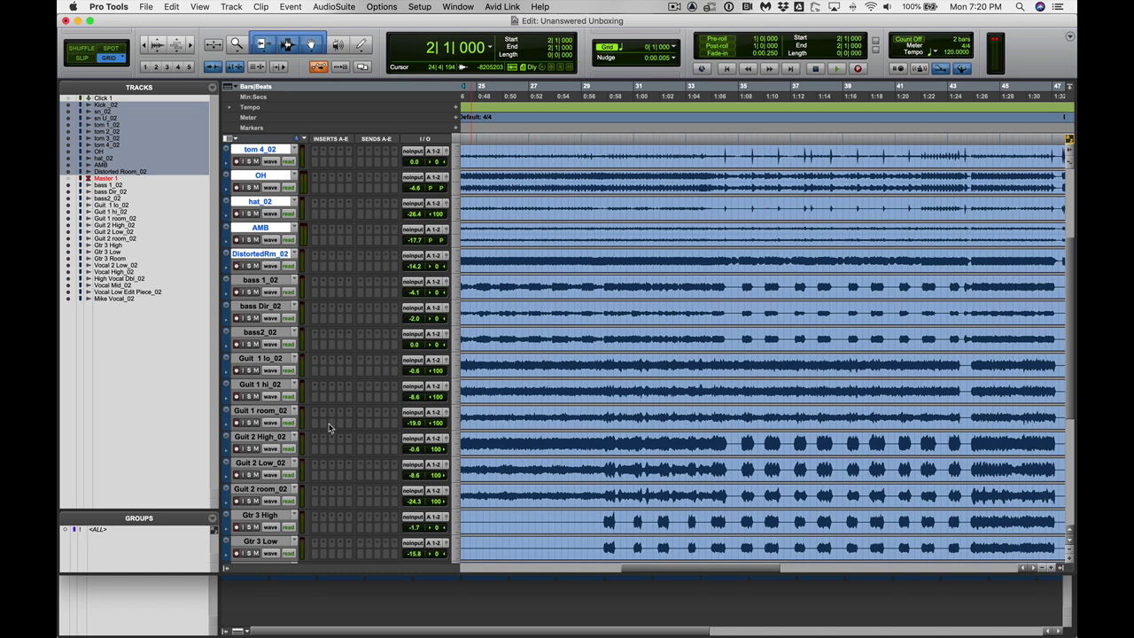
click(242, 361)
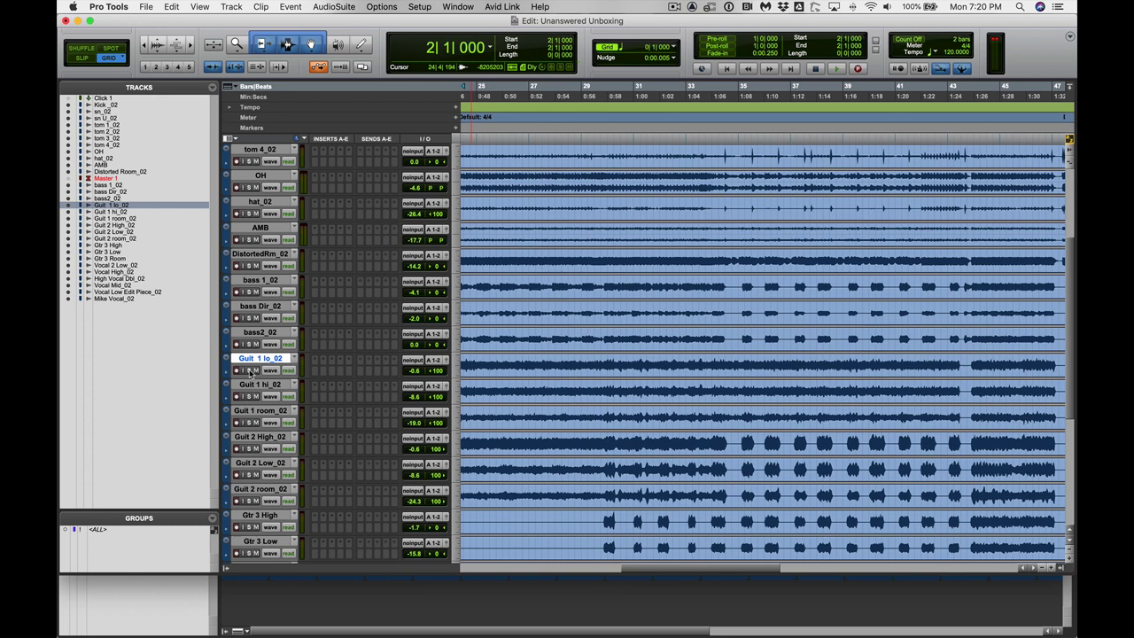
click(249, 369)
Step: Audition the soloed guitar three times from bar 13, beat 4, then toggle its Solo button
scroll(515, 381, left, 8)
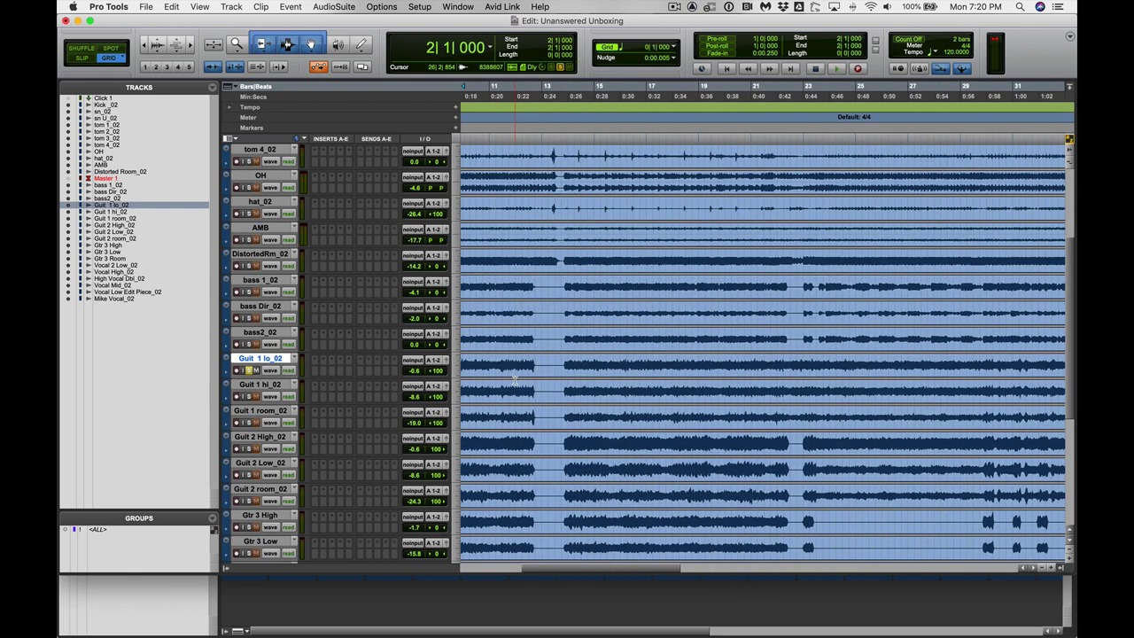
scroll(515, 380, left, 3)
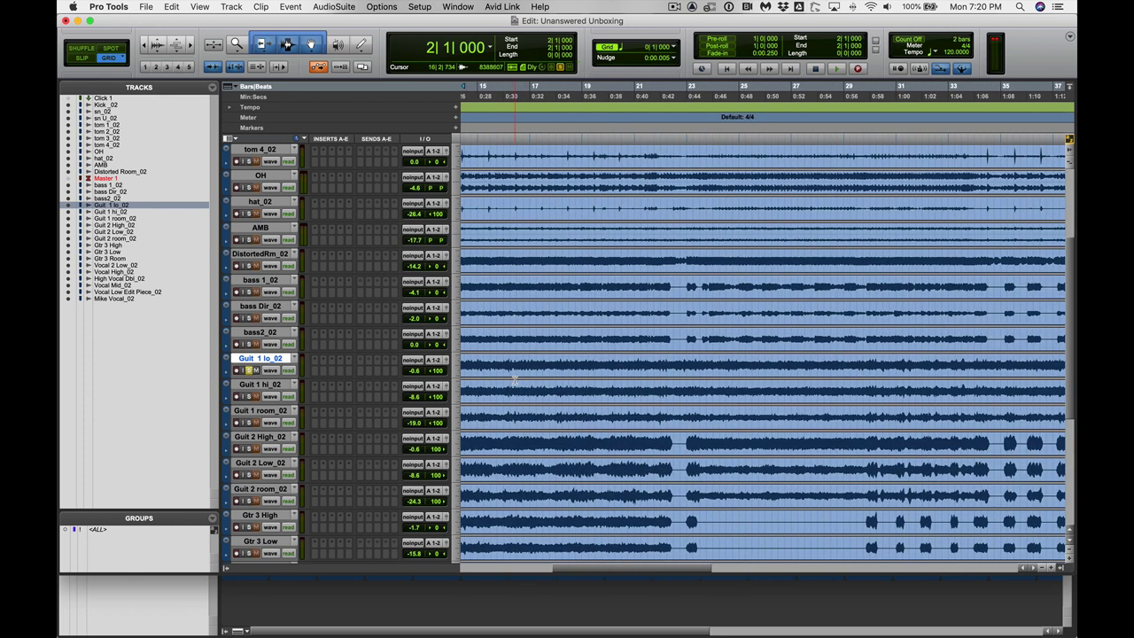
scroll(514, 381, right, 2)
scroll(515, 381, right, 1)
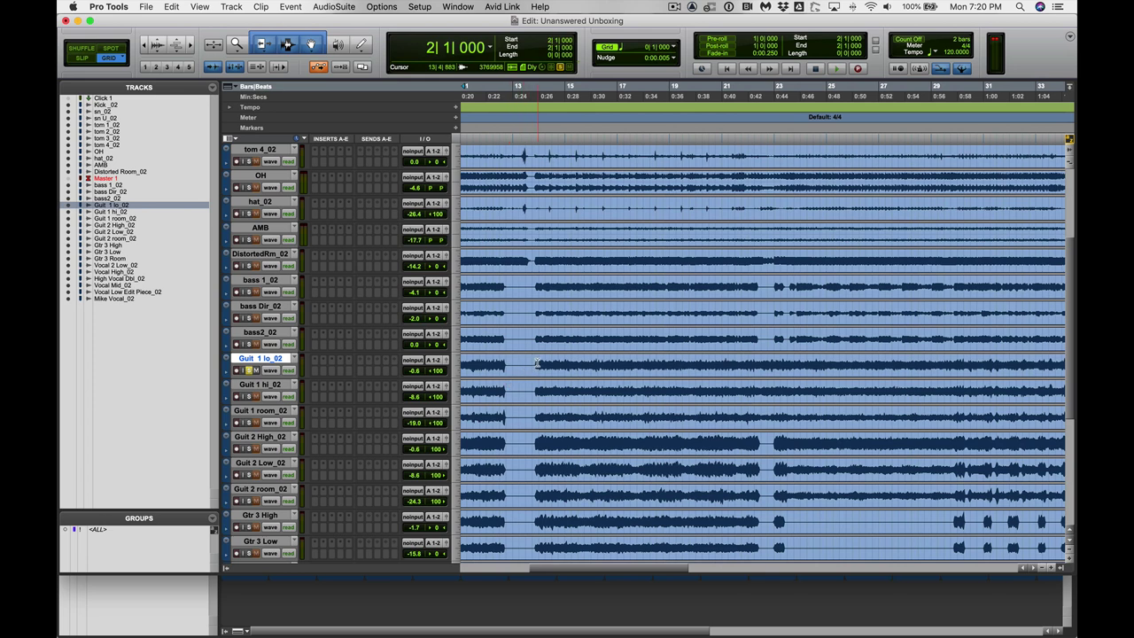
click(534, 364)
key(space)
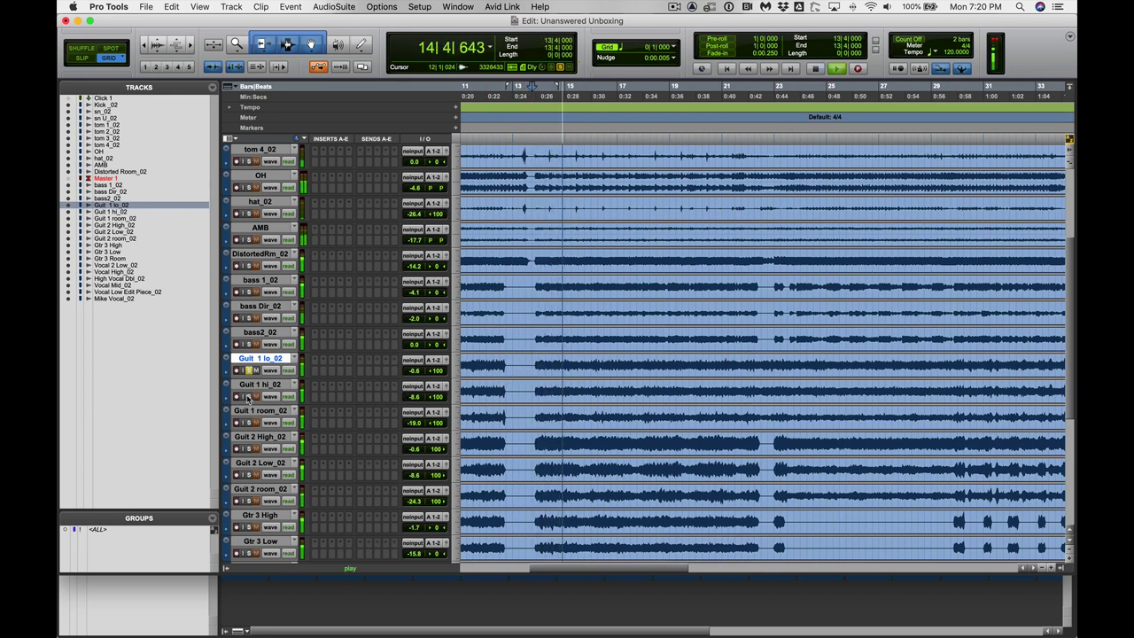
key(space)
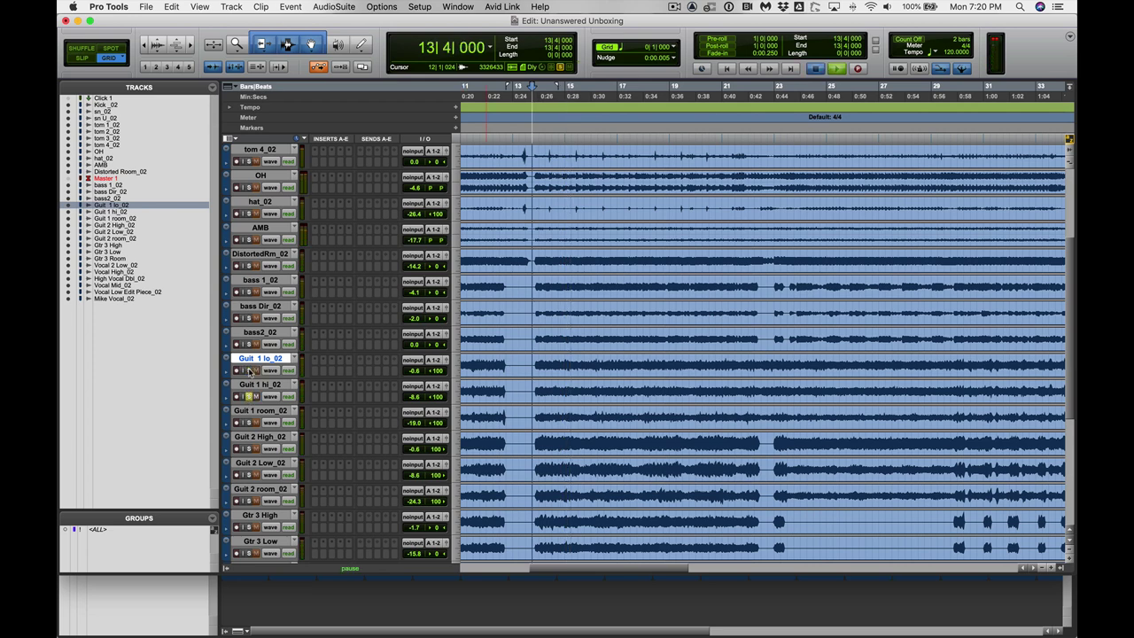
key(space)
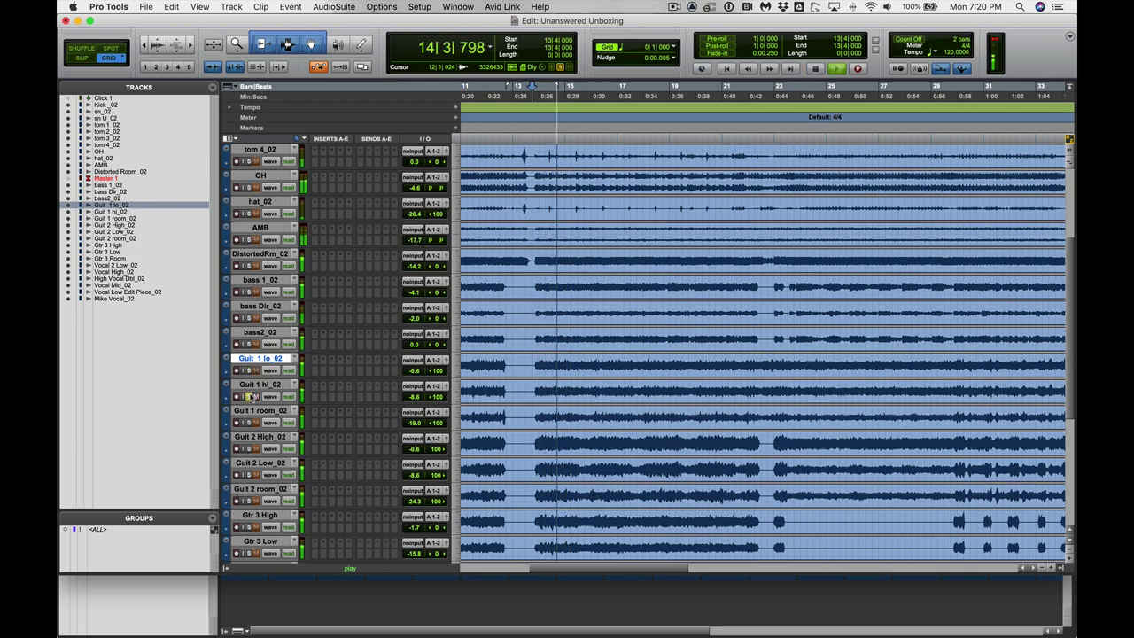
key(space)
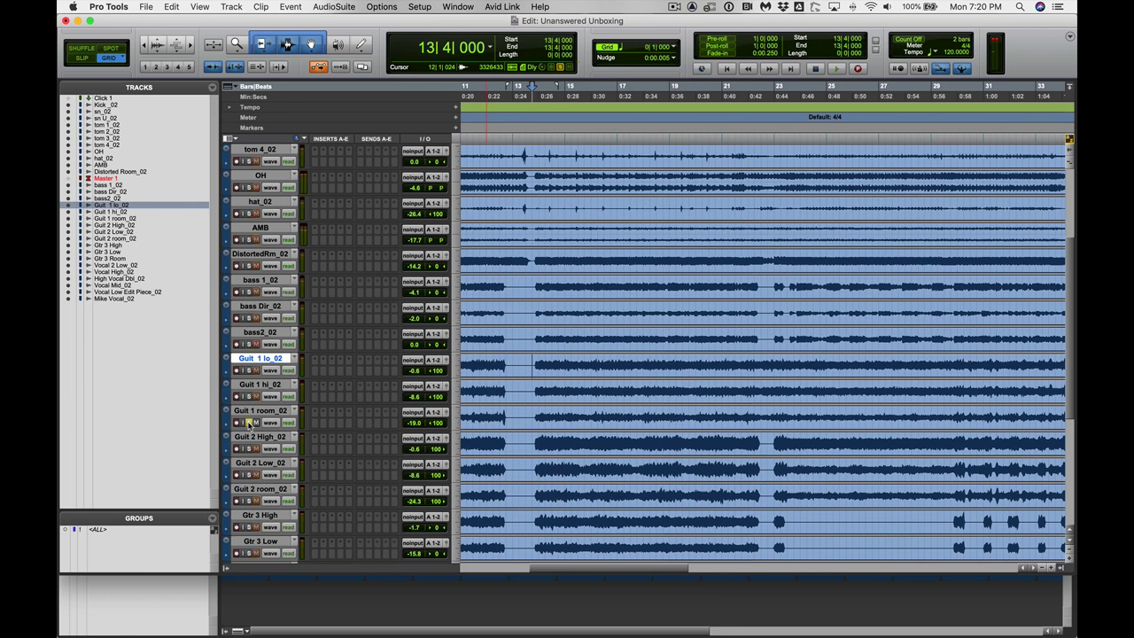
key(space)
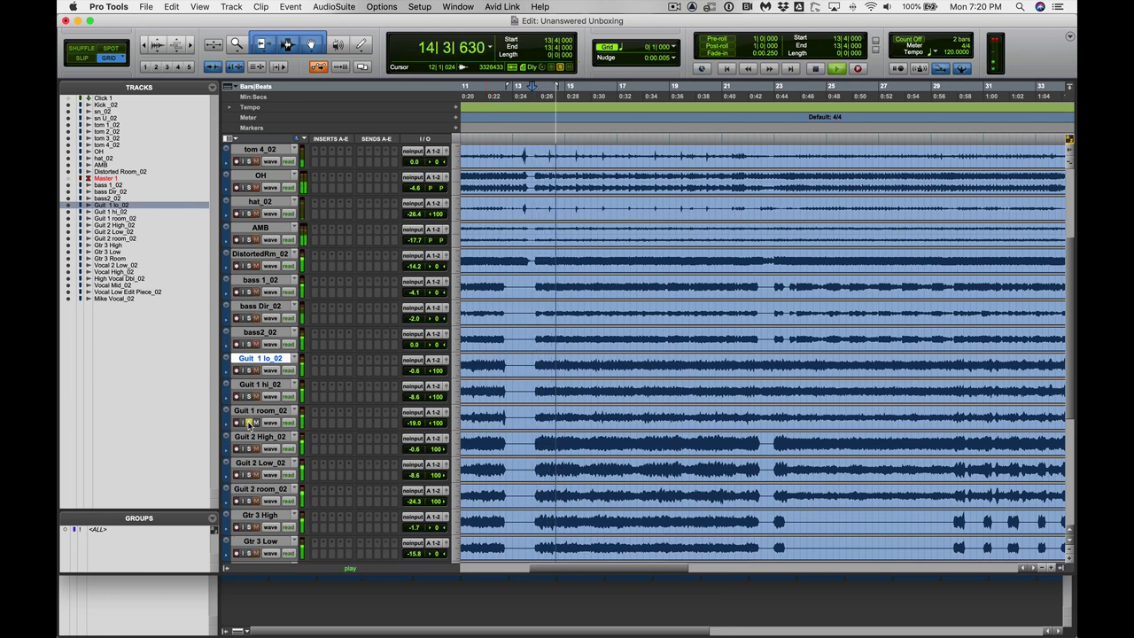
key(space)
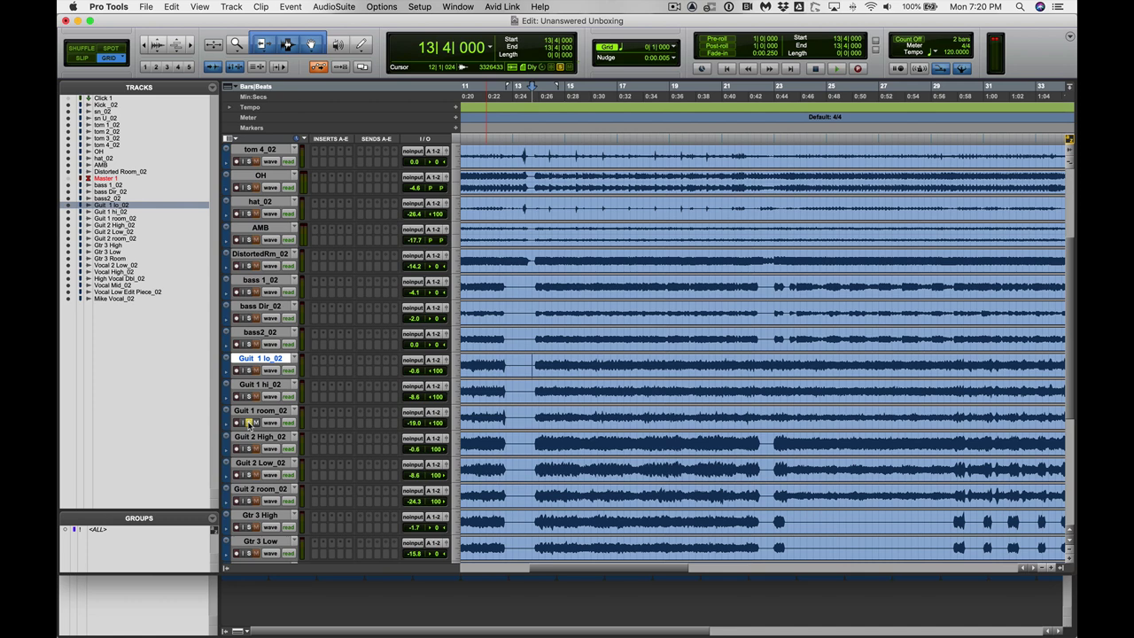
click(251, 369)
Step: In the Mix window, solo the Gt2Hgh_02, Guit2Lw_02 and Guit2rm_02 guitar tracks
key(super+equal)
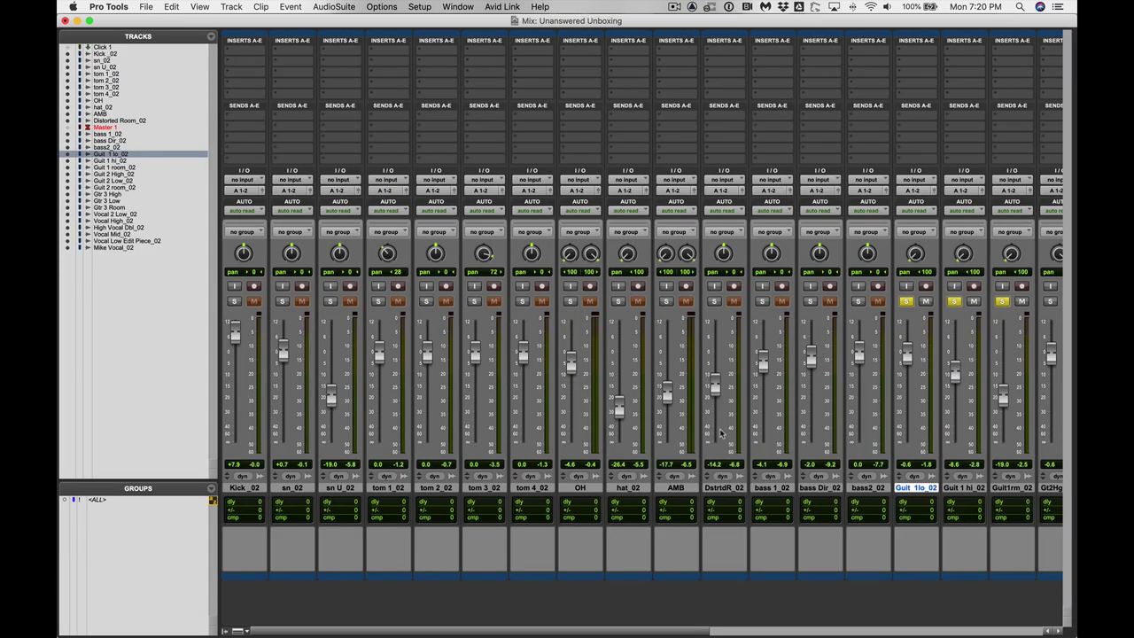
scroll(946, 429, right, 1)
scroll(946, 429, right, 3)
scroll(946, 430, right, 4)
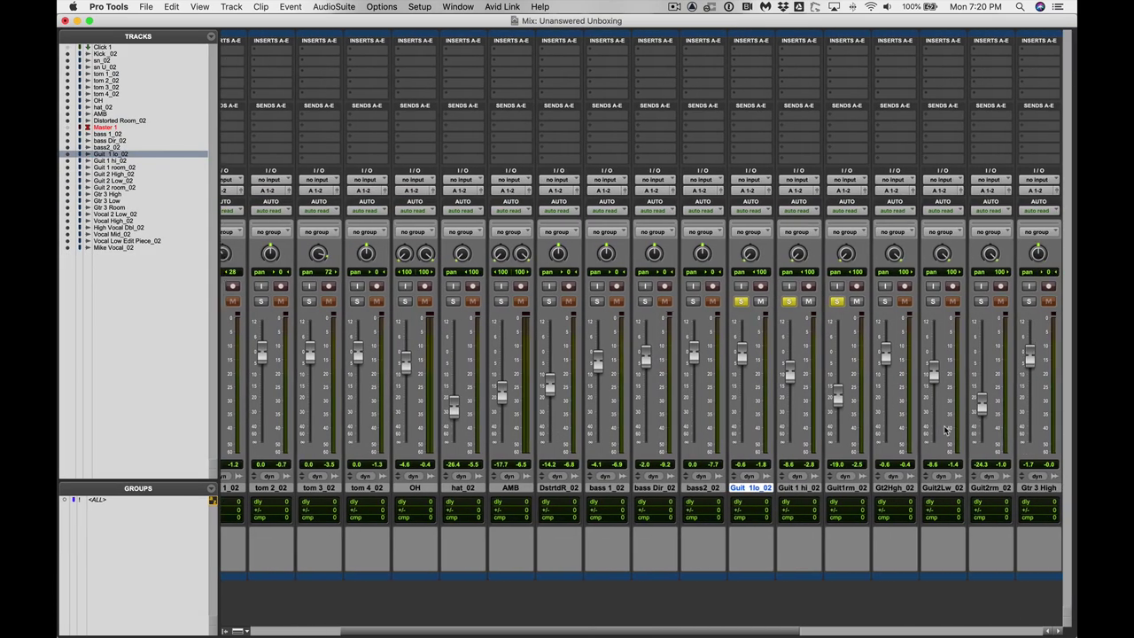
click(884, 301)
click(932, 301)
click(980, 301)
key(super+equal)
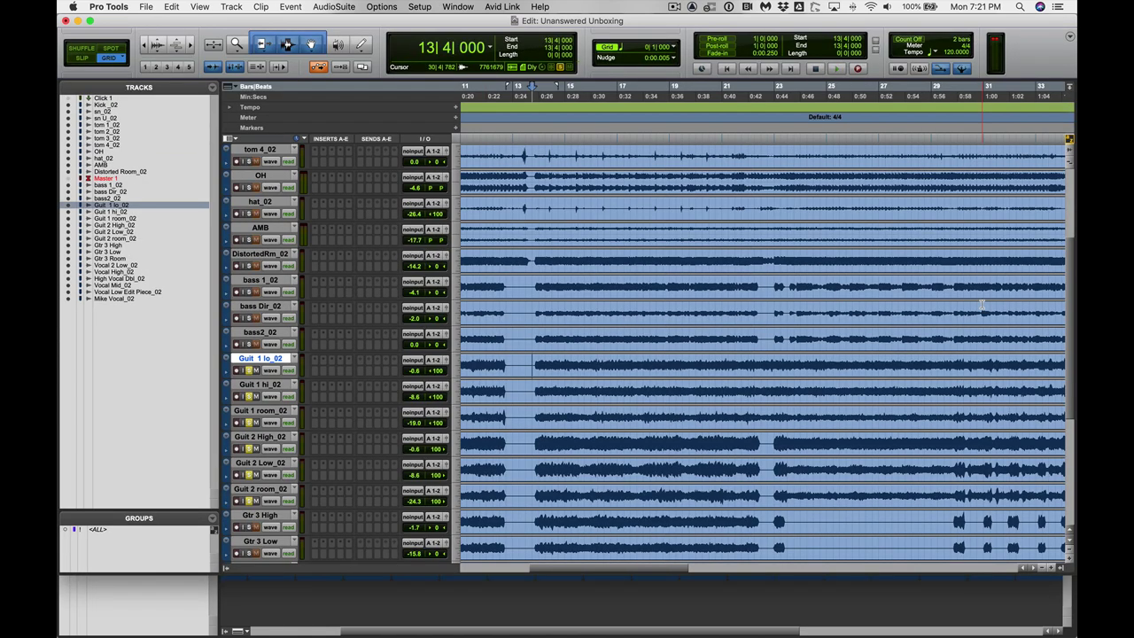
Step: Solo Gtr 3 High, Low and Room, then play all guitars zoomed out and stop
scroll(998, 337, down, 3)
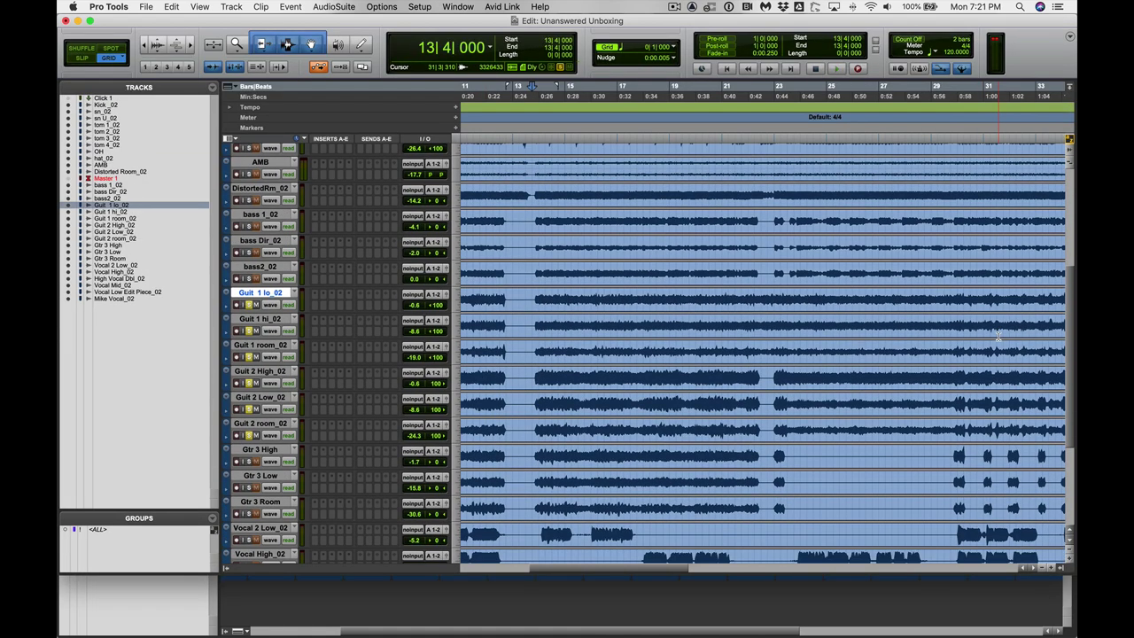
click(249, 461)
click(248, 487)
click(249, 514)
key(space)
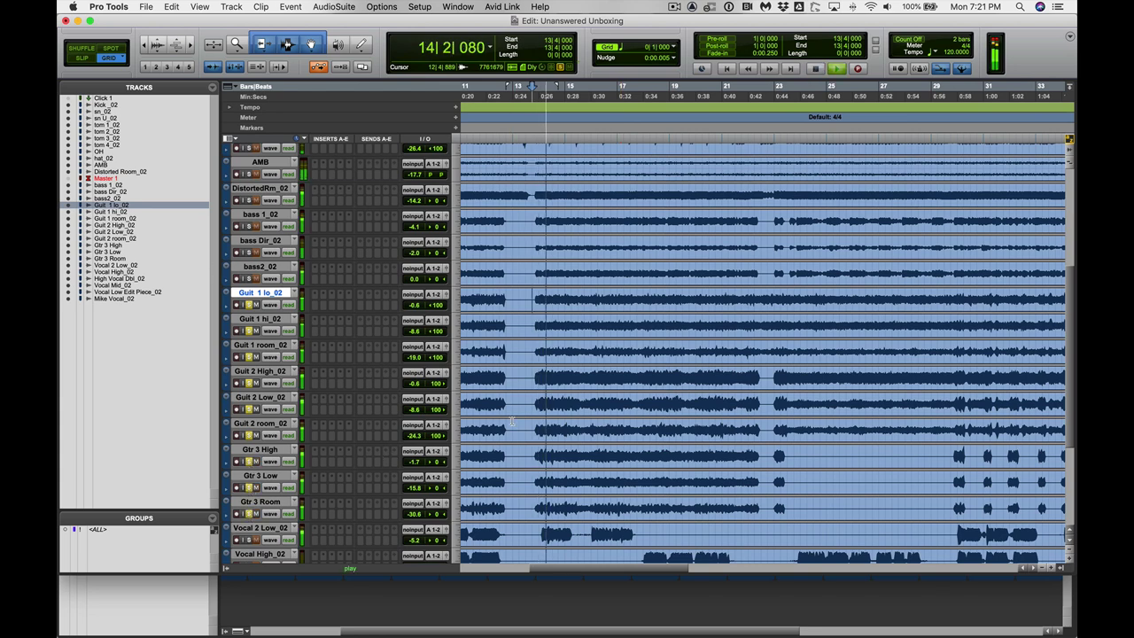
key(super+bracketleft)
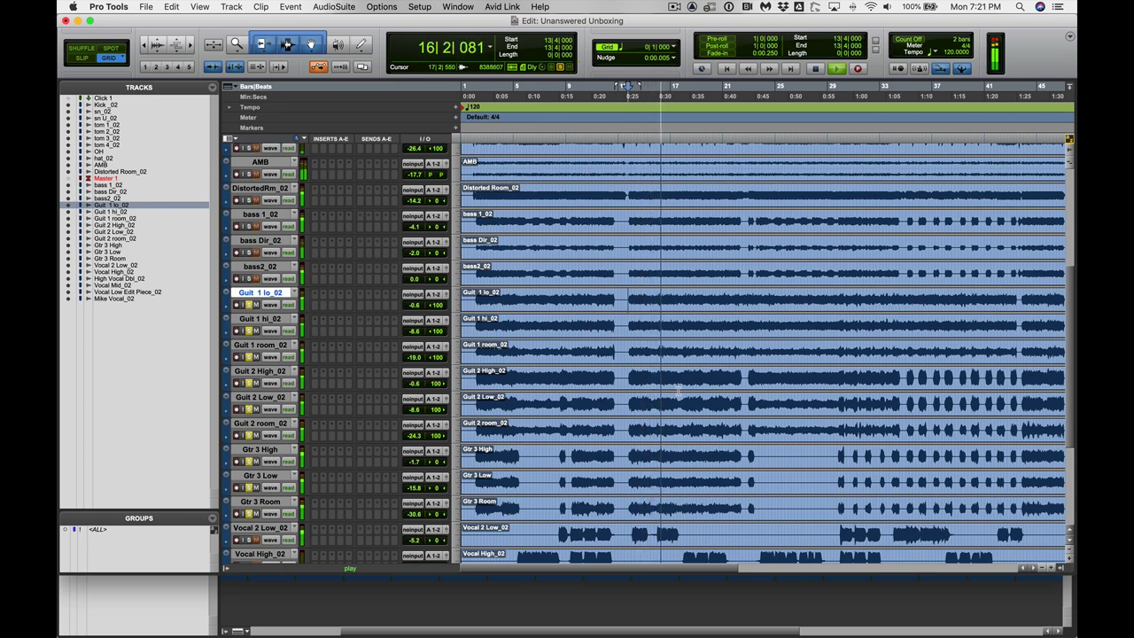
scroll(678, 394, right, 3)
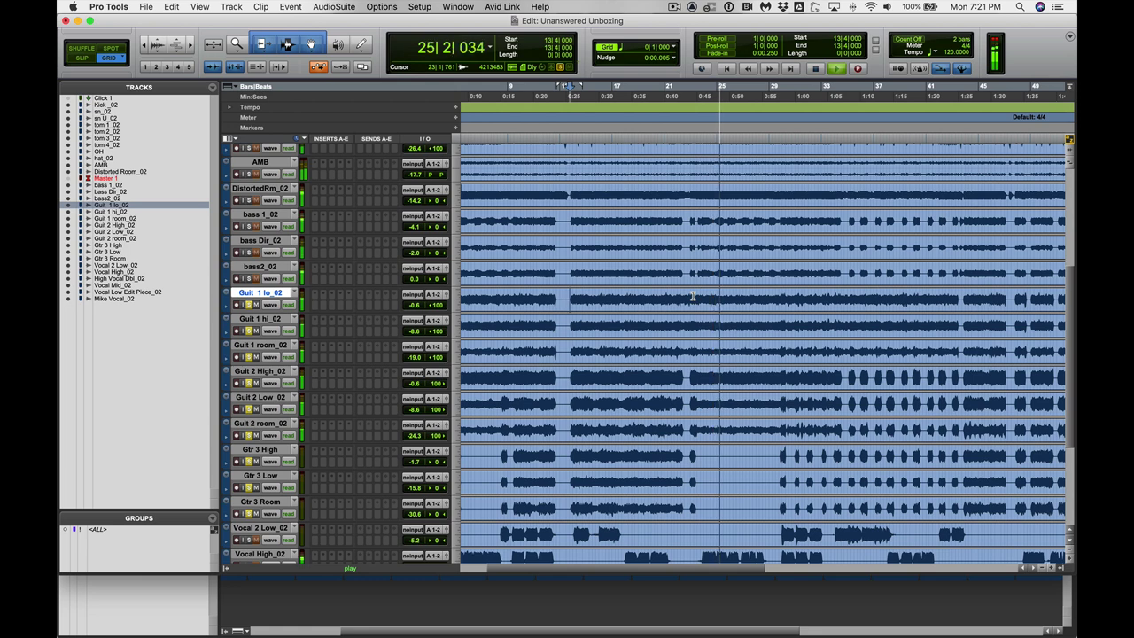
key(space)
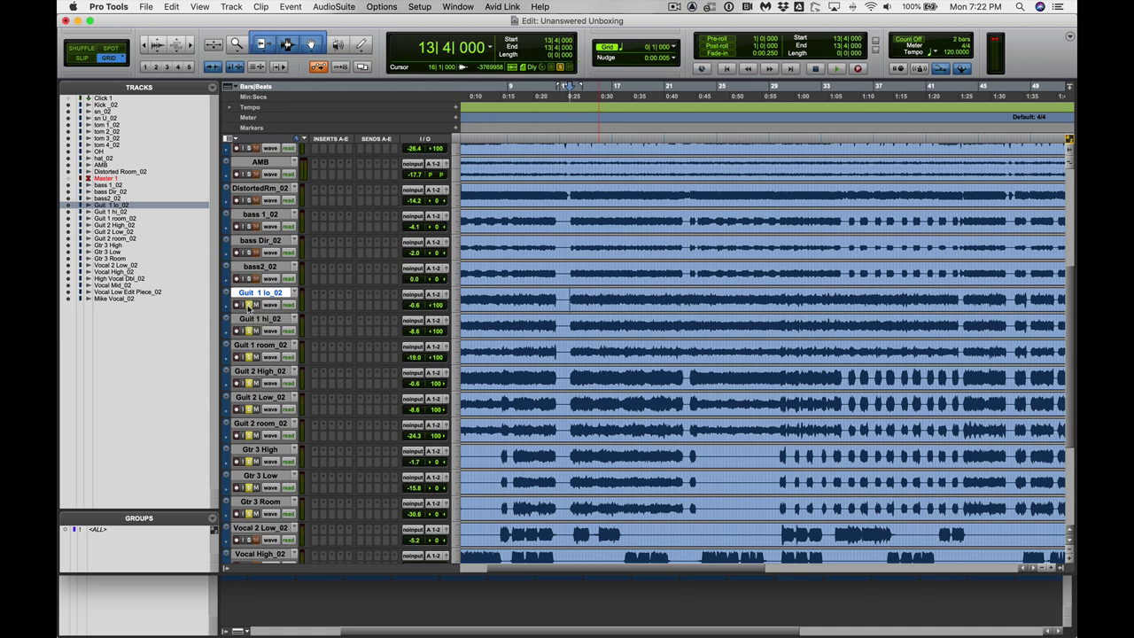
Step: Unsolo Guit 1 lo_02, solo bass 1_02 and bass Dir_02, and play them from bar 14
click(249, 306)
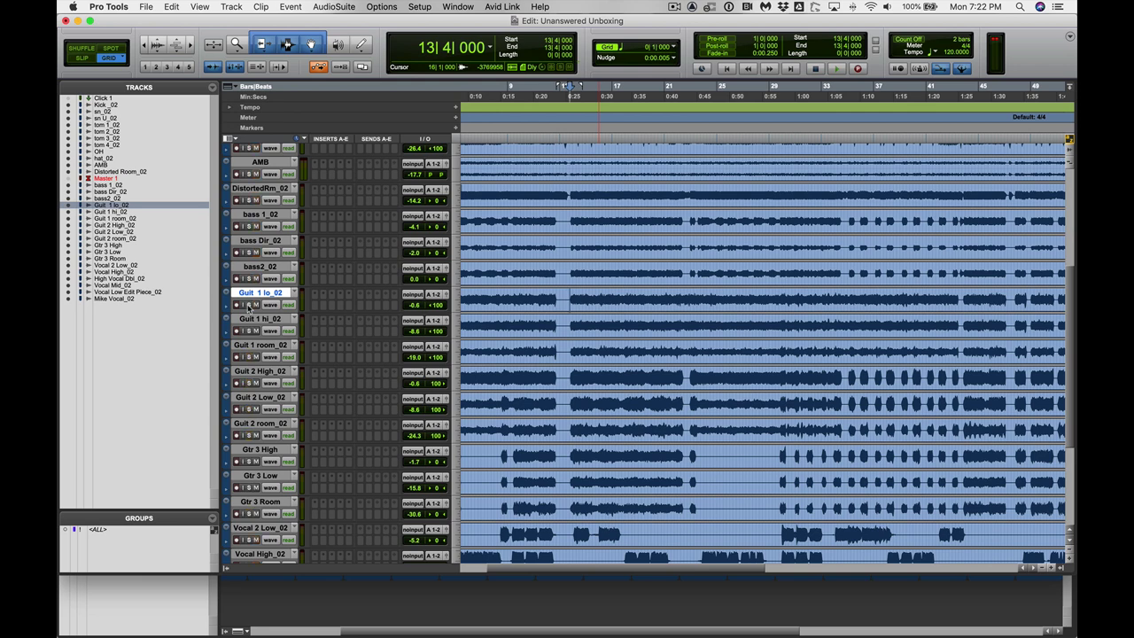
click(249, 226)
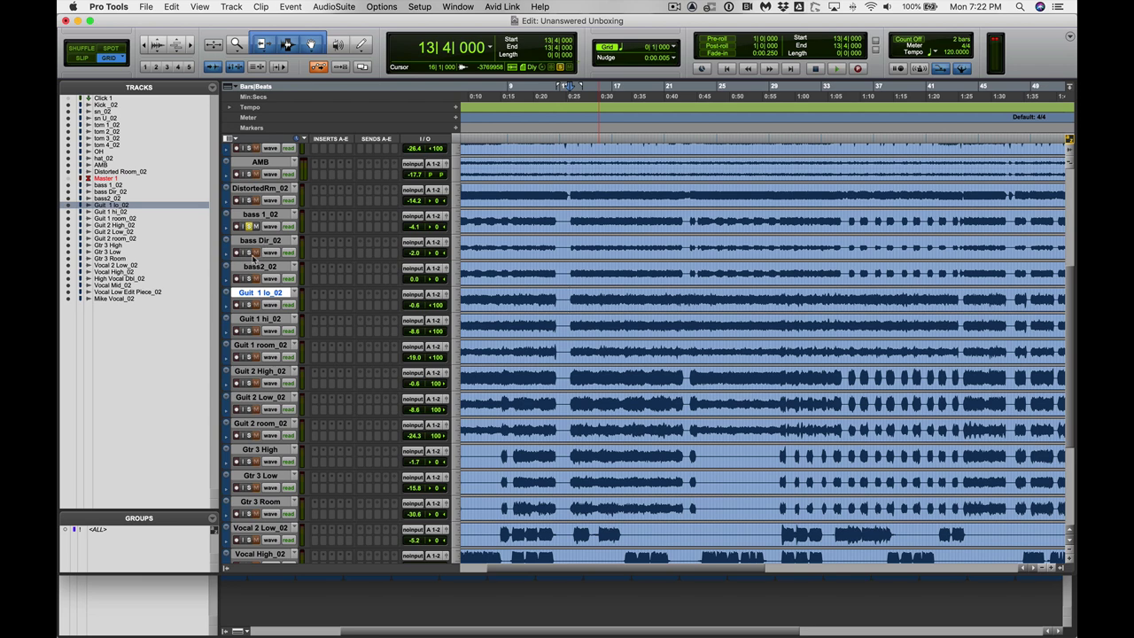
click(250, 252)
click(572, 216)
key(space)
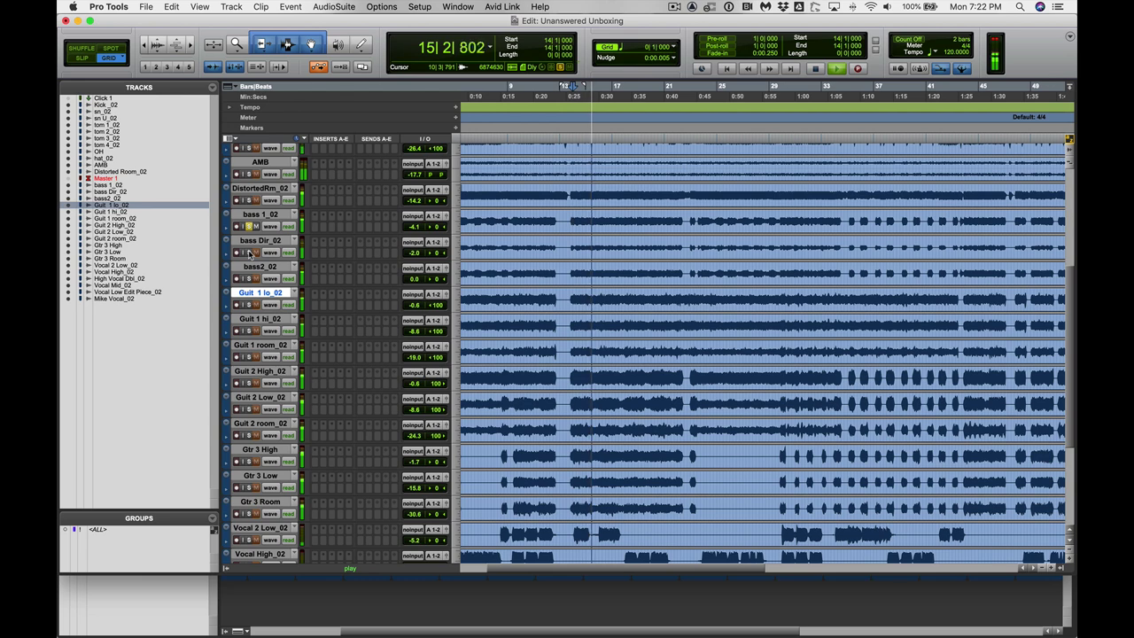
key(space)
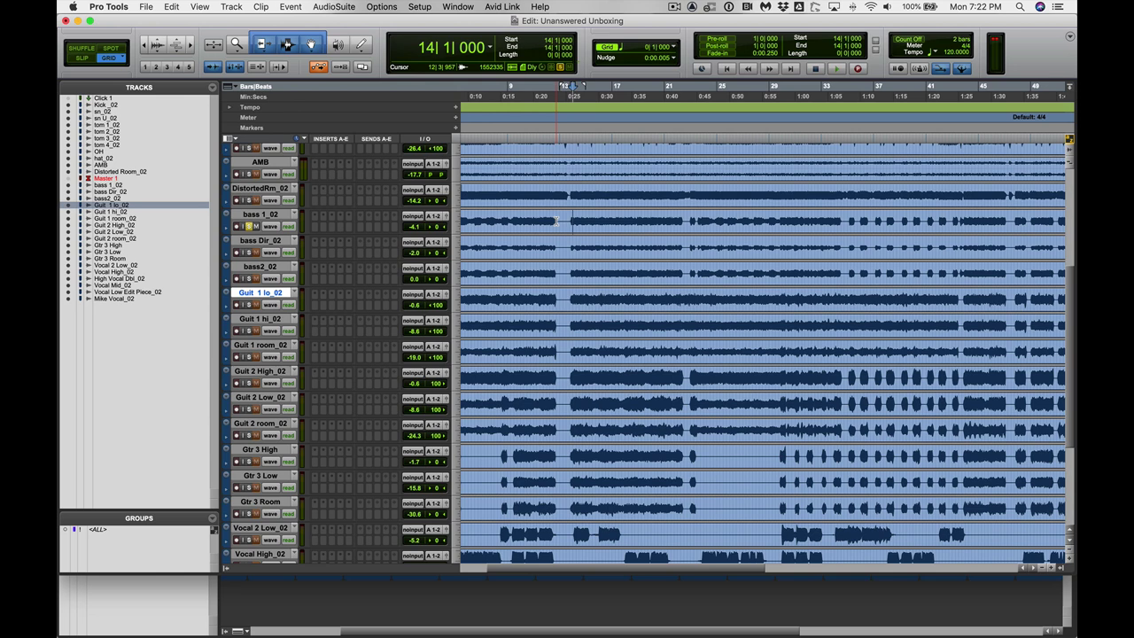
Step: Replay the bass from bar 14 several times, adding bass2_02 to the soloed tracks
key(space)
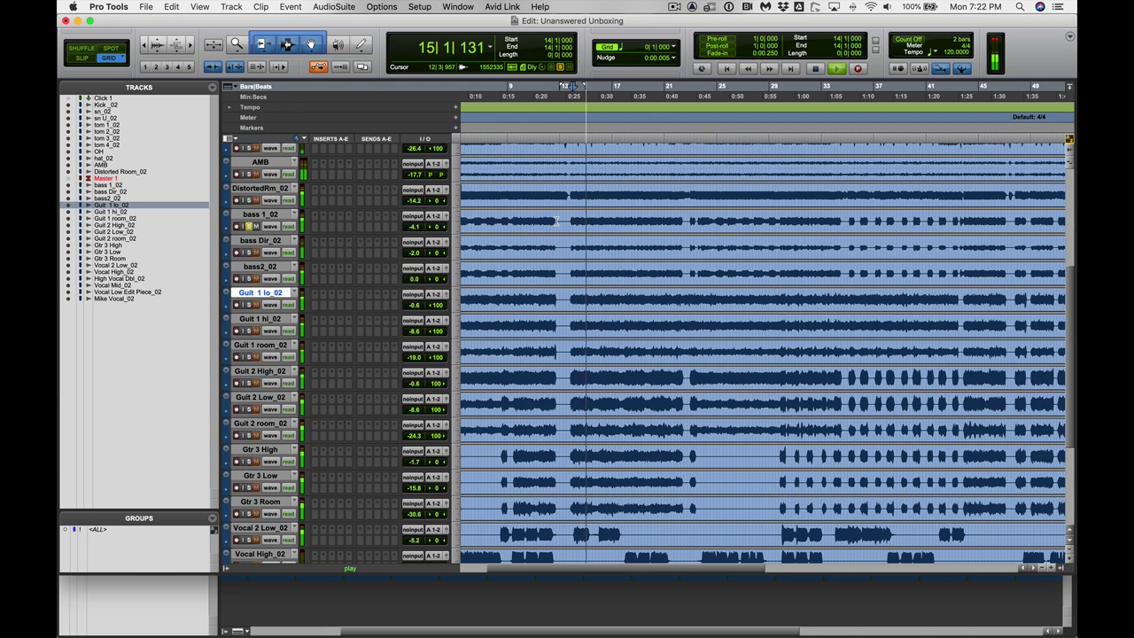
key(space)
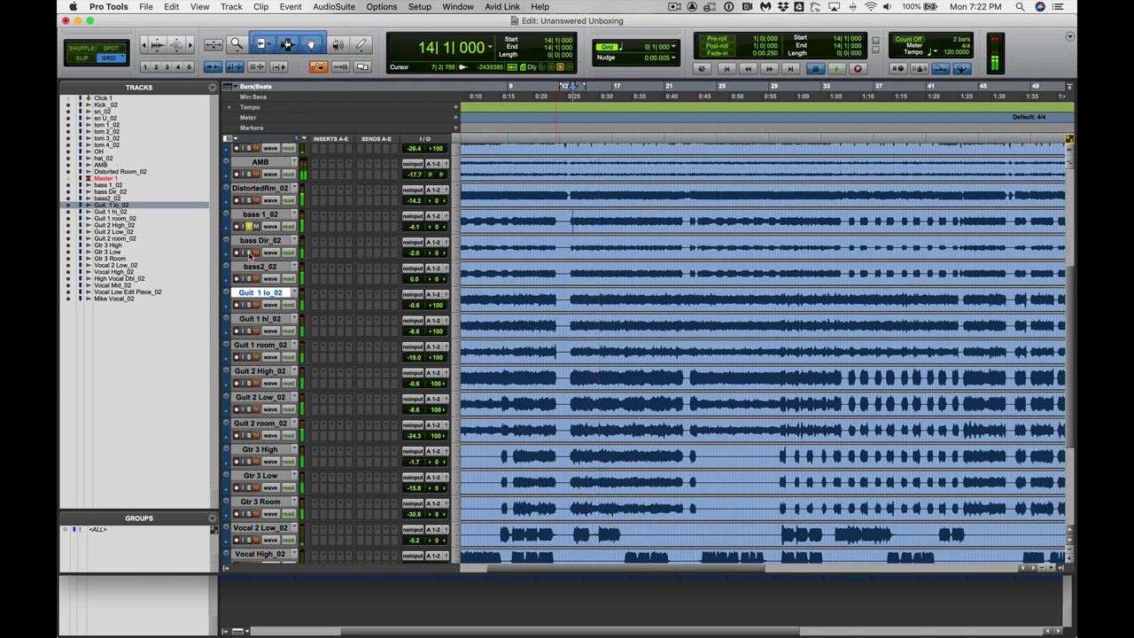
key(space)
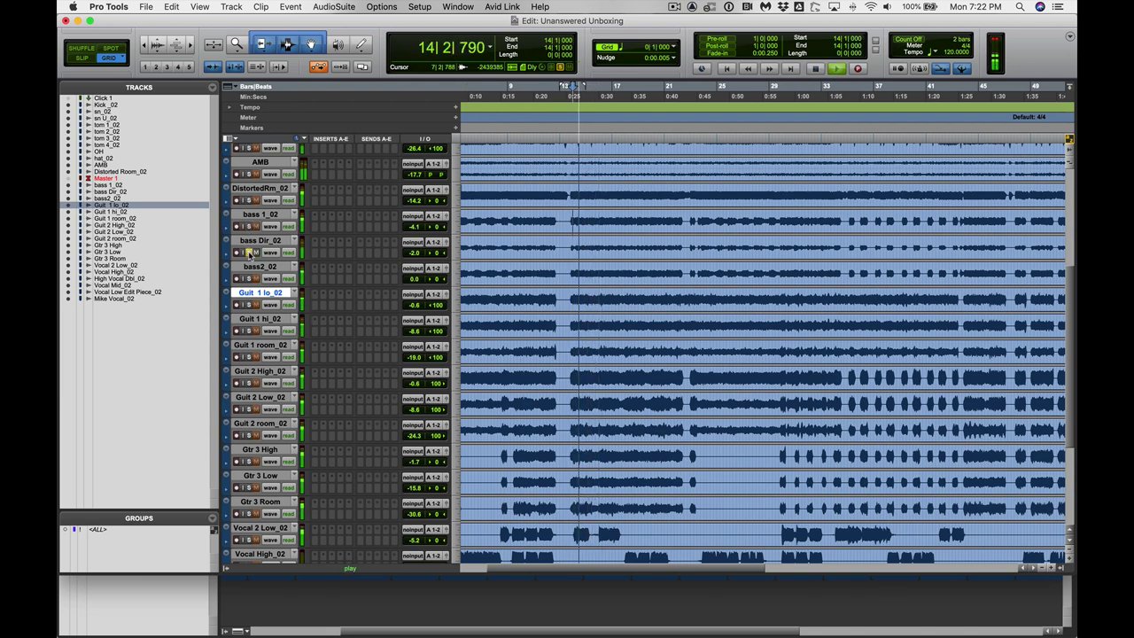
key(space)
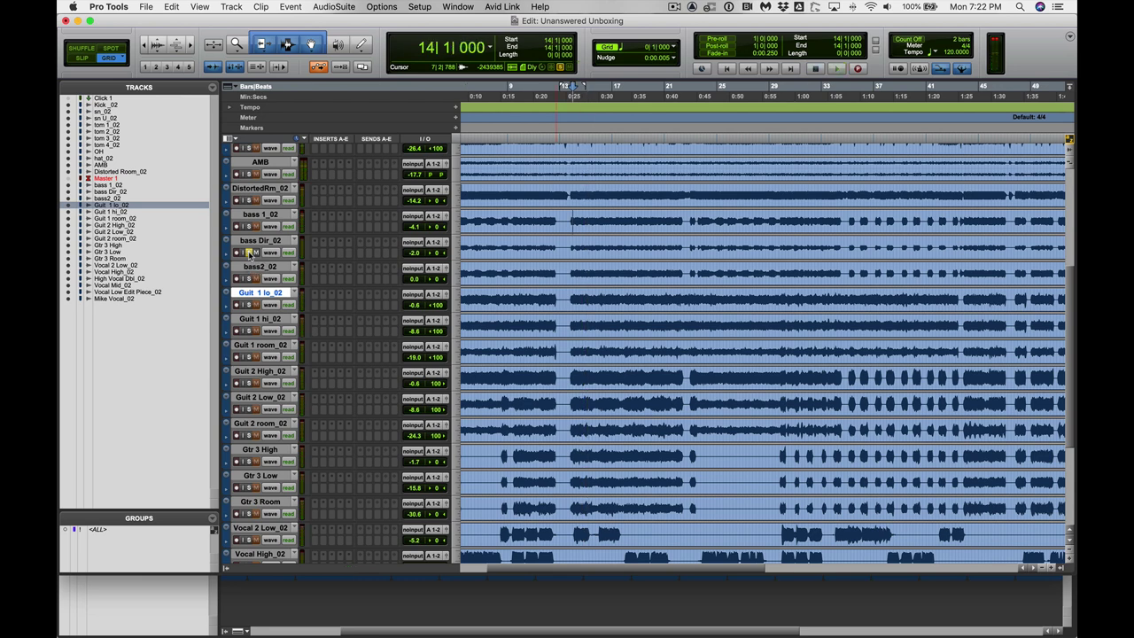
key(space)
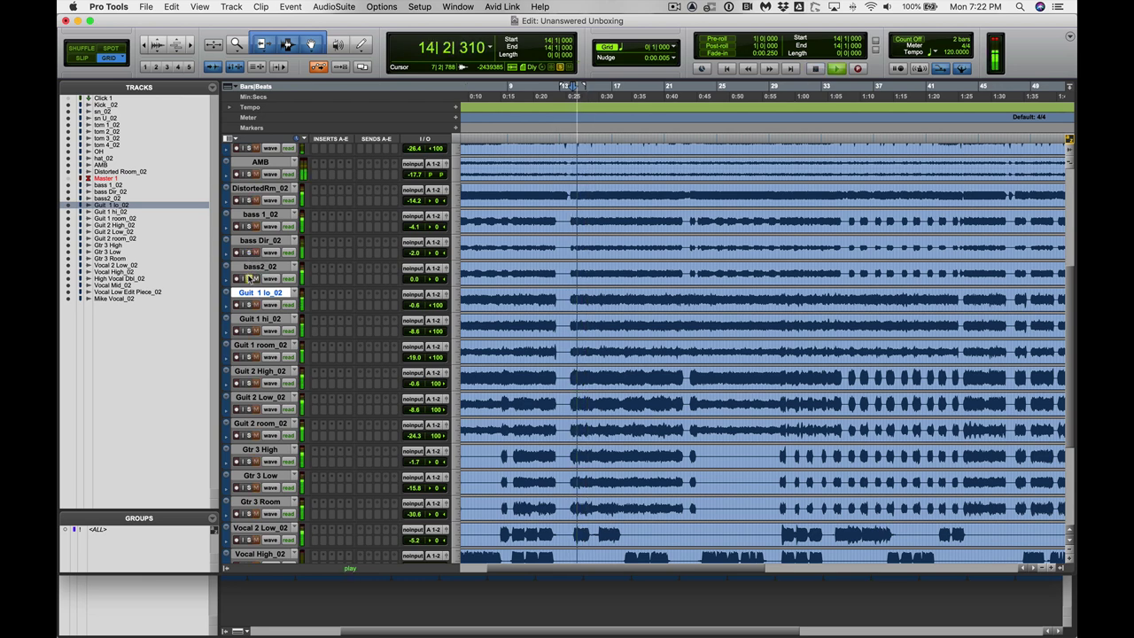
click(254, 278)
key(space)
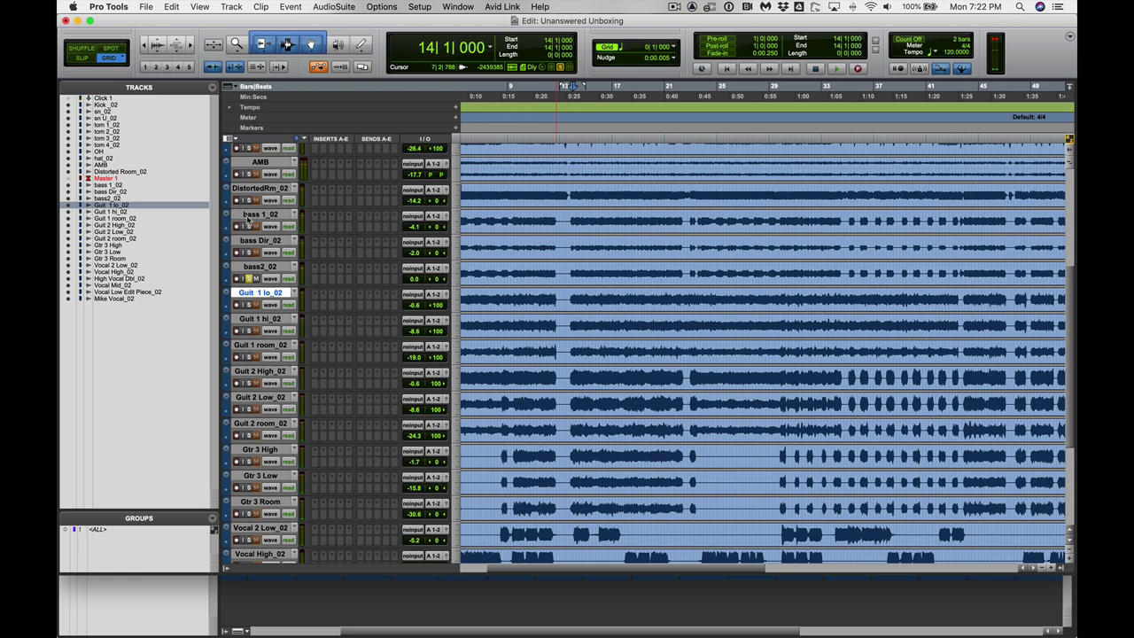
key(space)
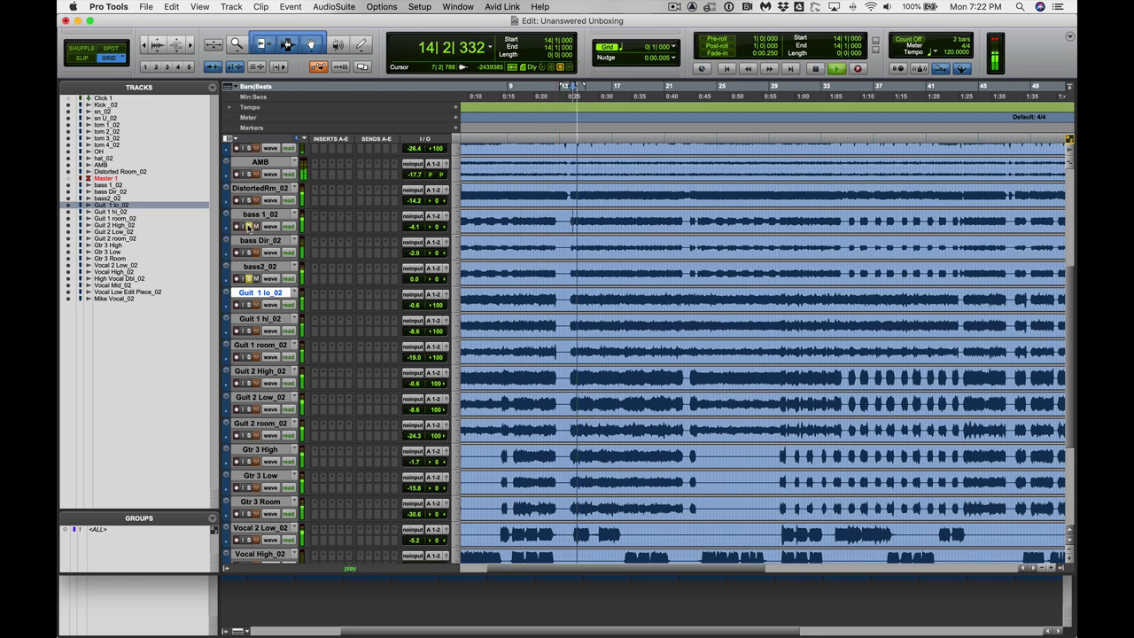
key(space)
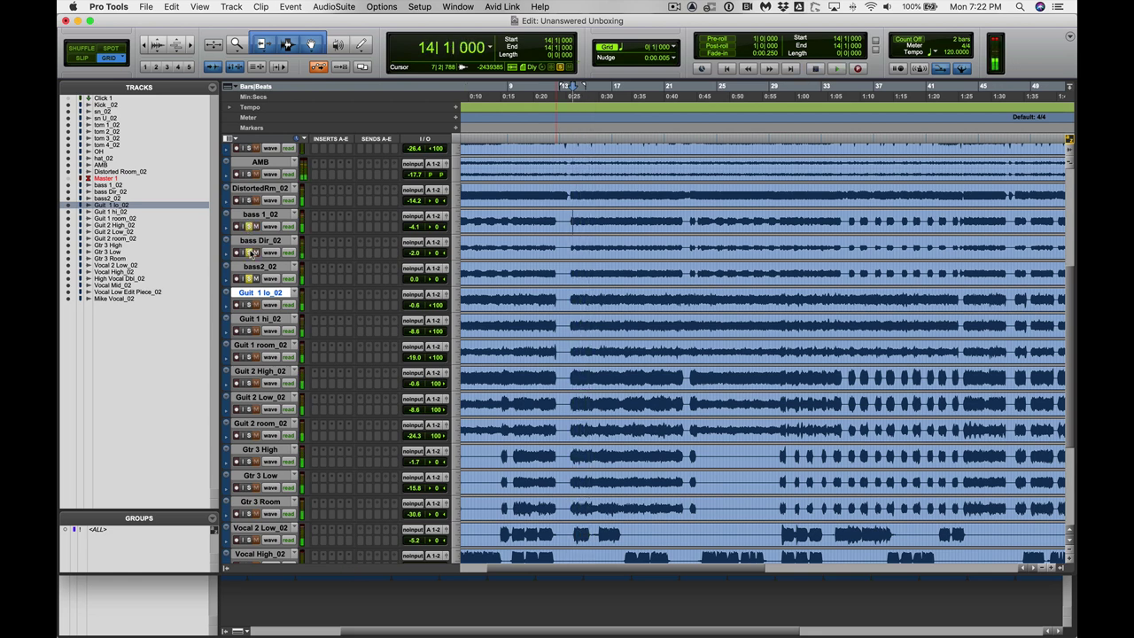
key(space)
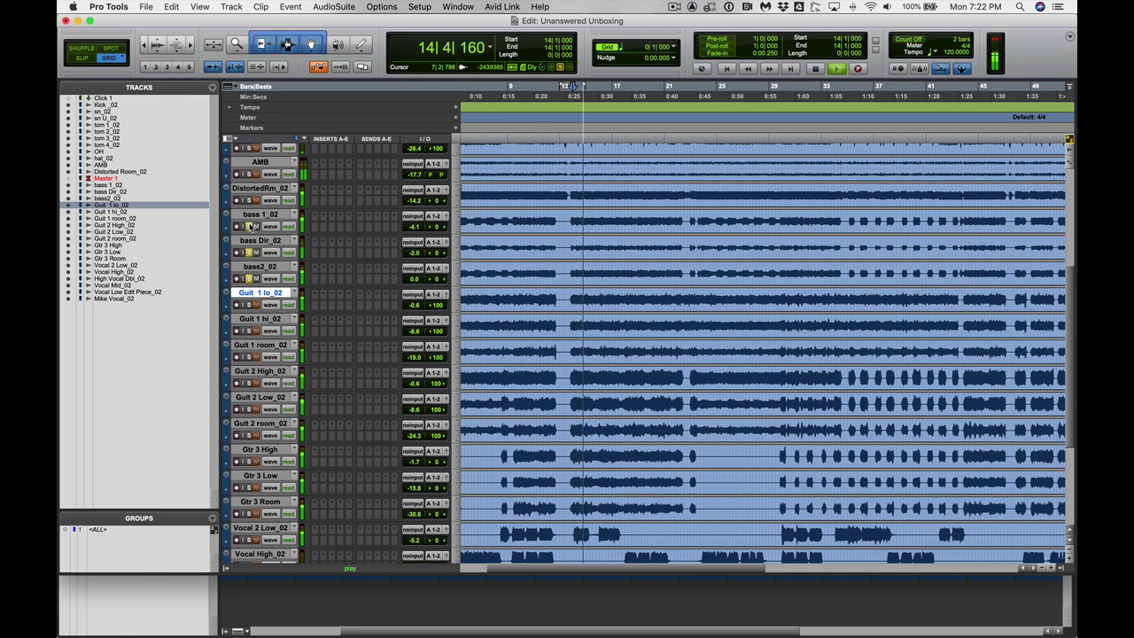
key(space)
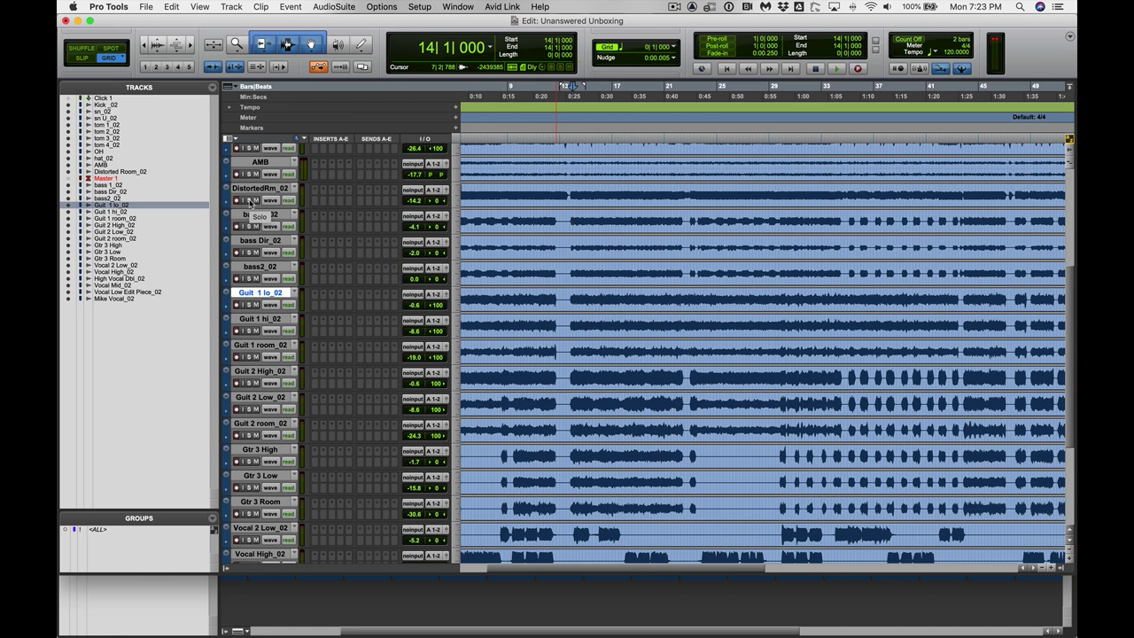
Step: Solo and play DistortedRm_02, raise its level to -5.2 dB, then jump to bars 24 and 31
click(251, 200)
key(space)
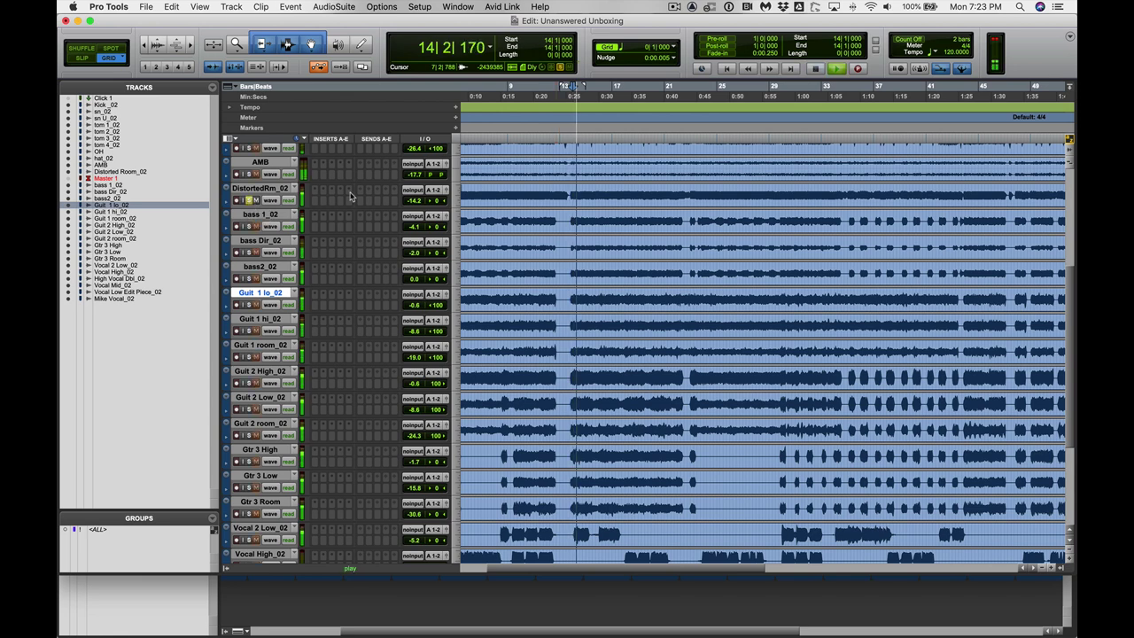
click(448, 190)
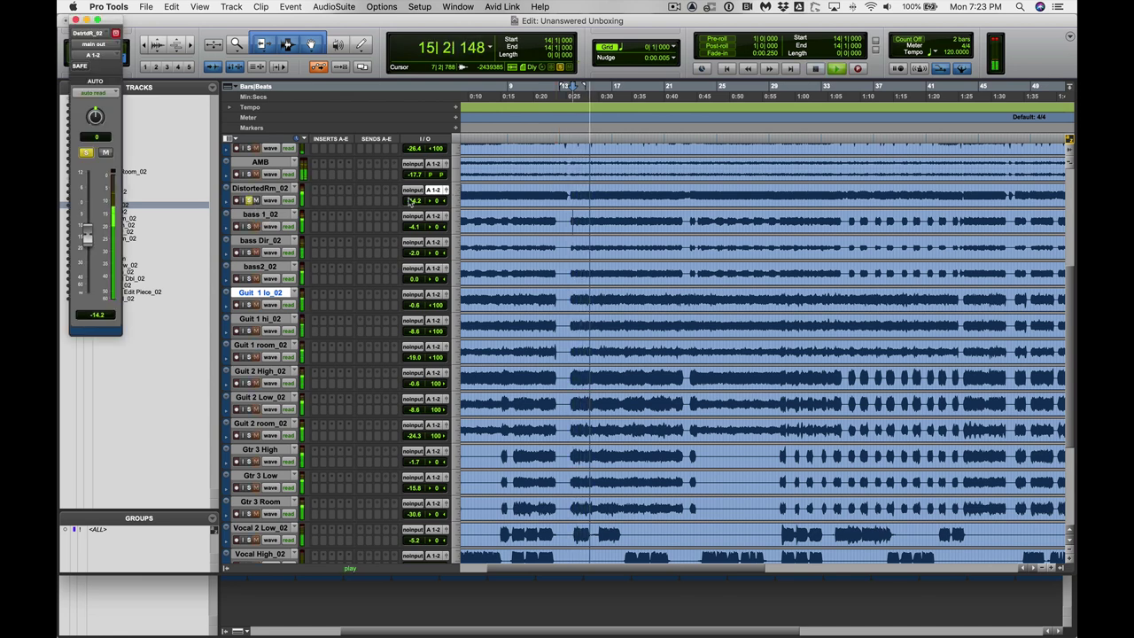
drag(86, 235, 86, 220)
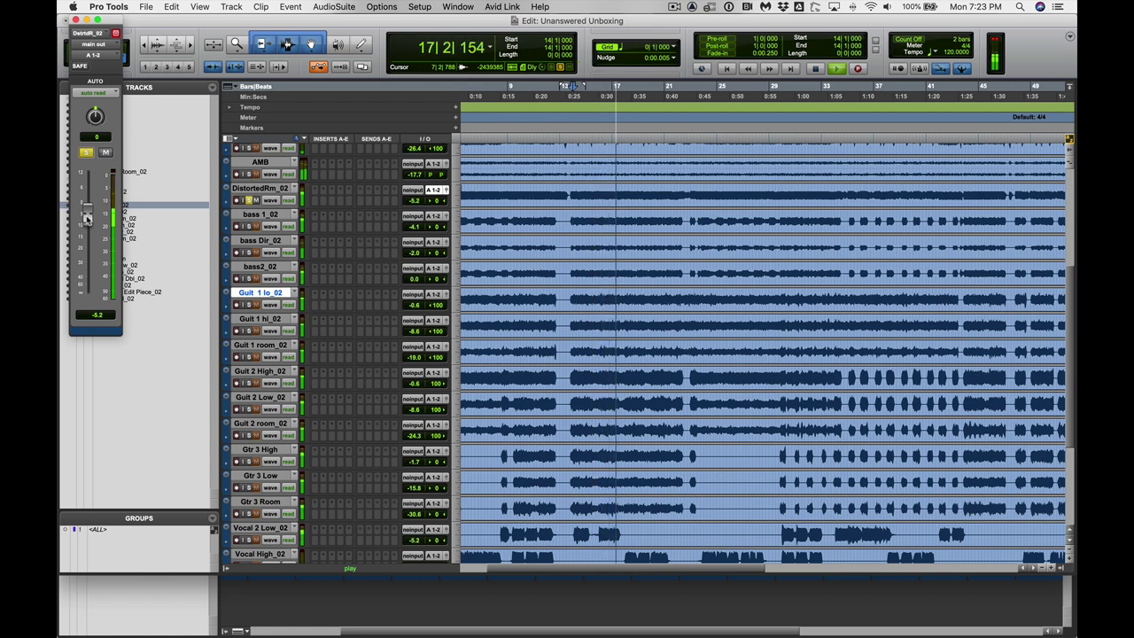
click(708, 202)
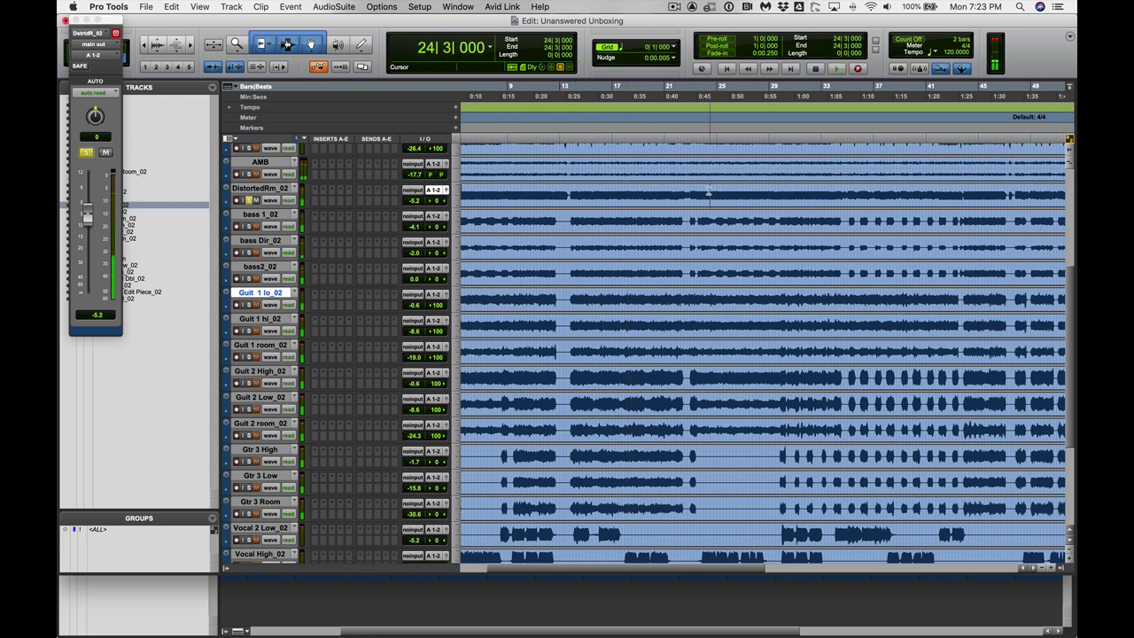
click(805, 190)
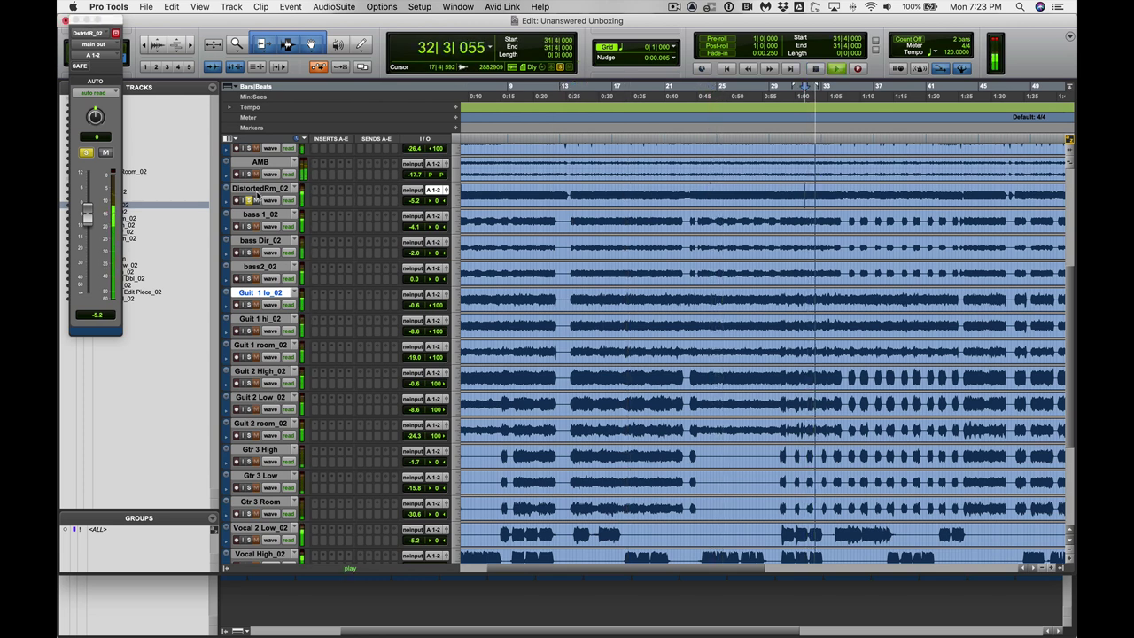
Step: Select every track in the session and stop playback
scroll(255, 200, up, 5)
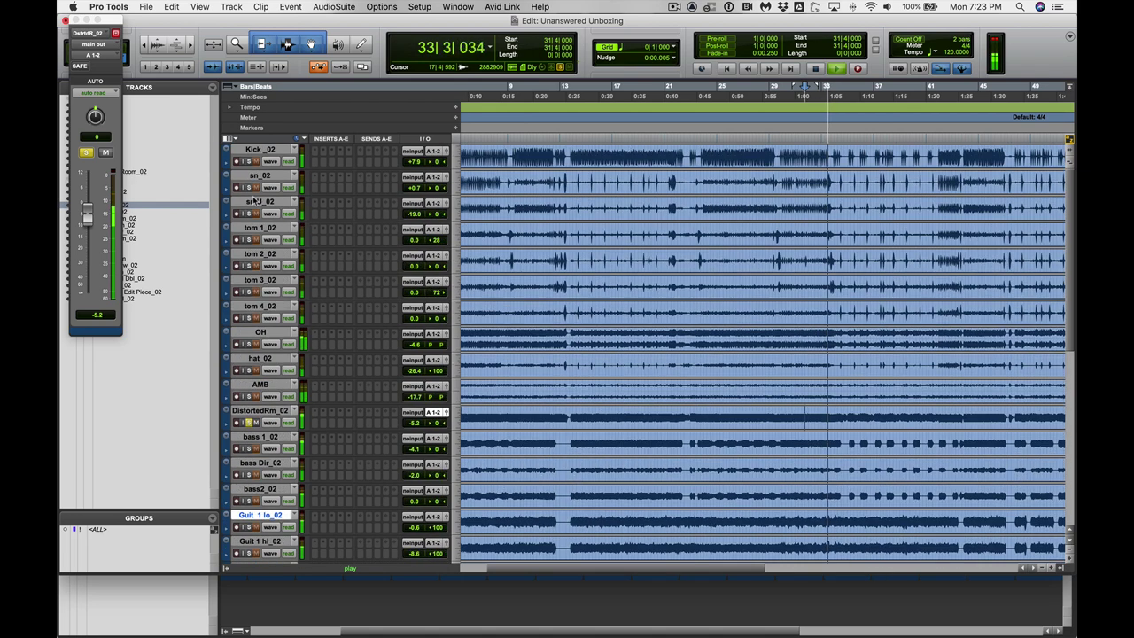
alt+click(254, 150)
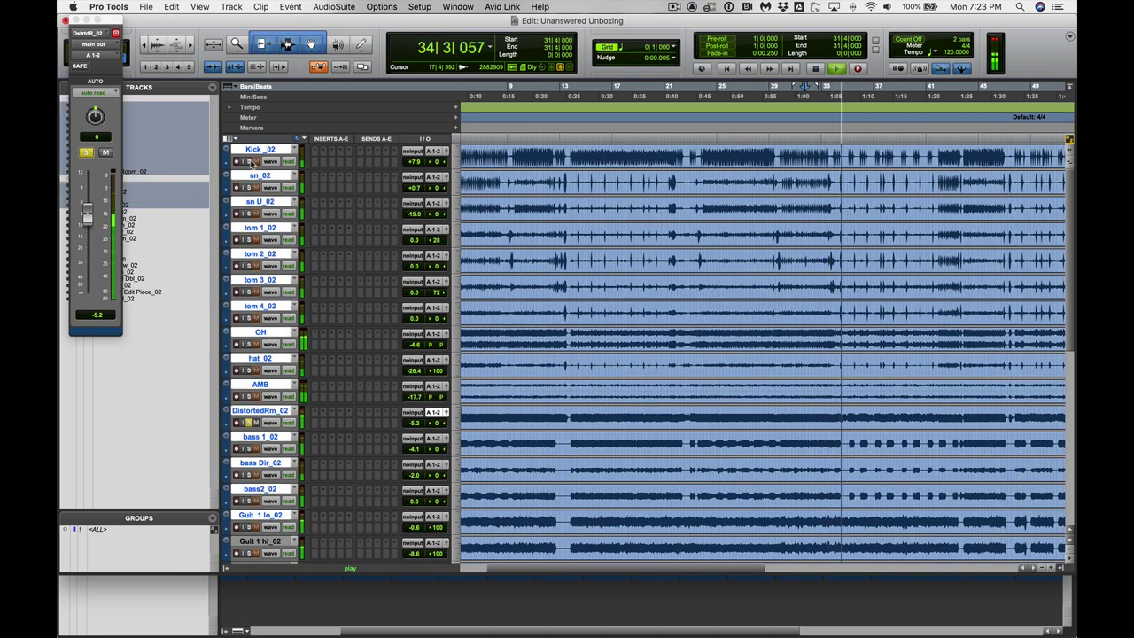
scroll(254, 494, down, 3)
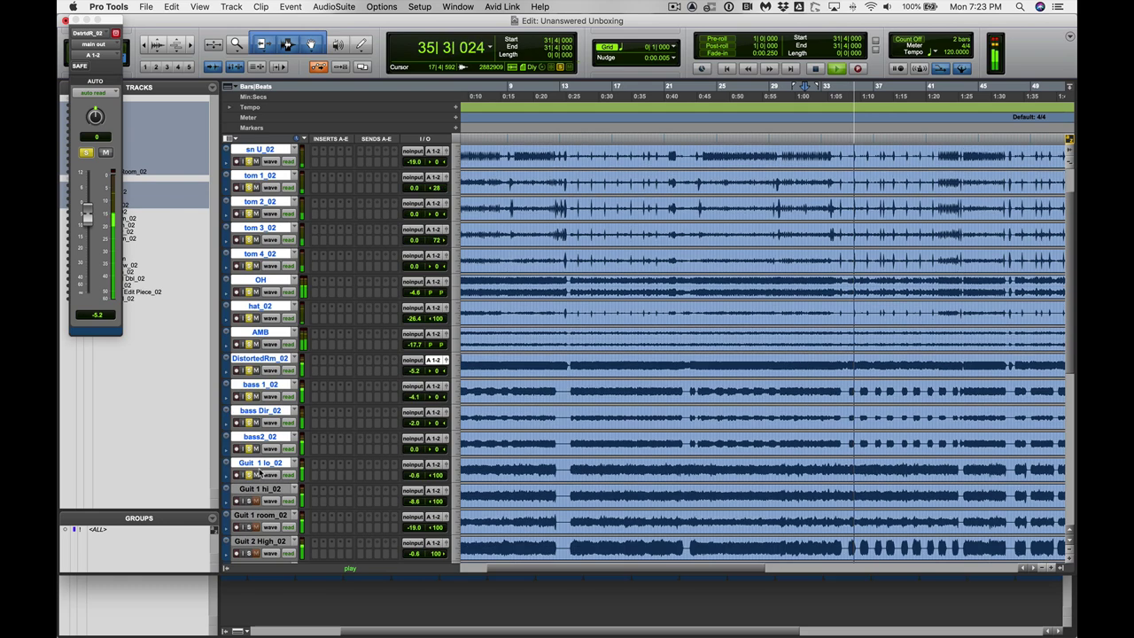
scroll(254, 446, down, 3)
scroll(254, 452, down, 1)
scroll(253, 470, down, 2)
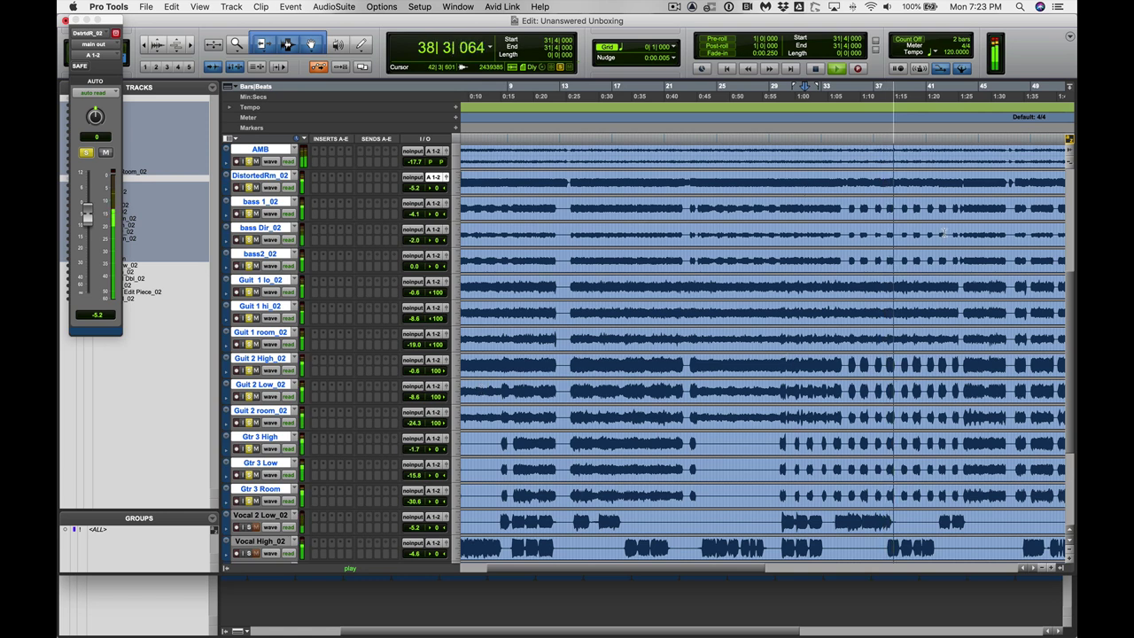
key(space)
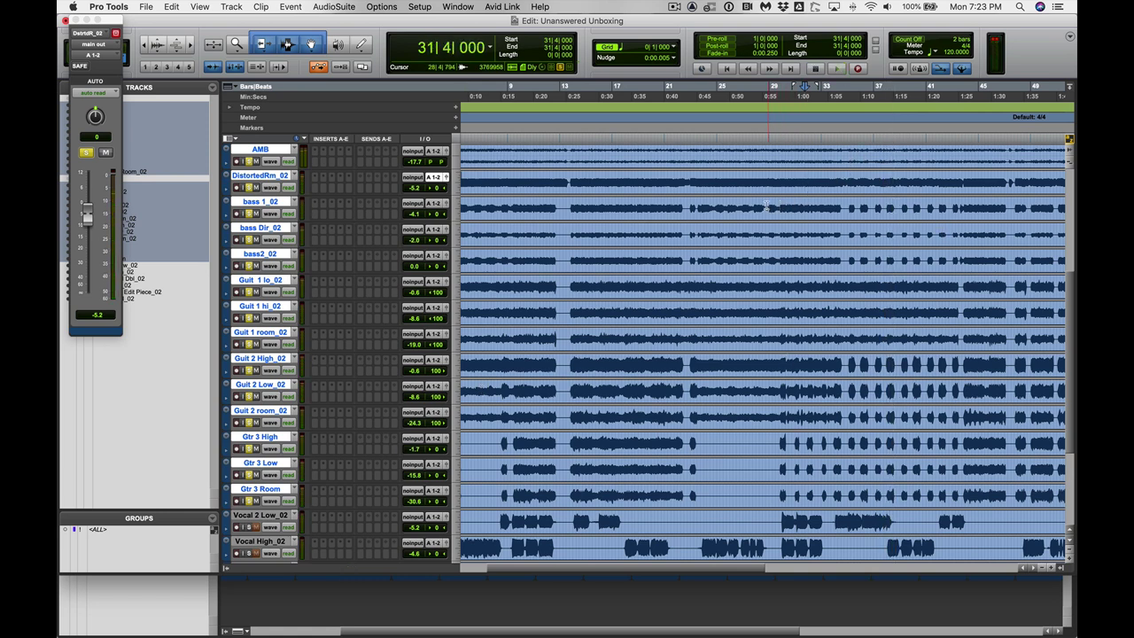
Step: Play from bar 28, jump ahead to bar 34, and stop there
click(766, 207)
key(space)
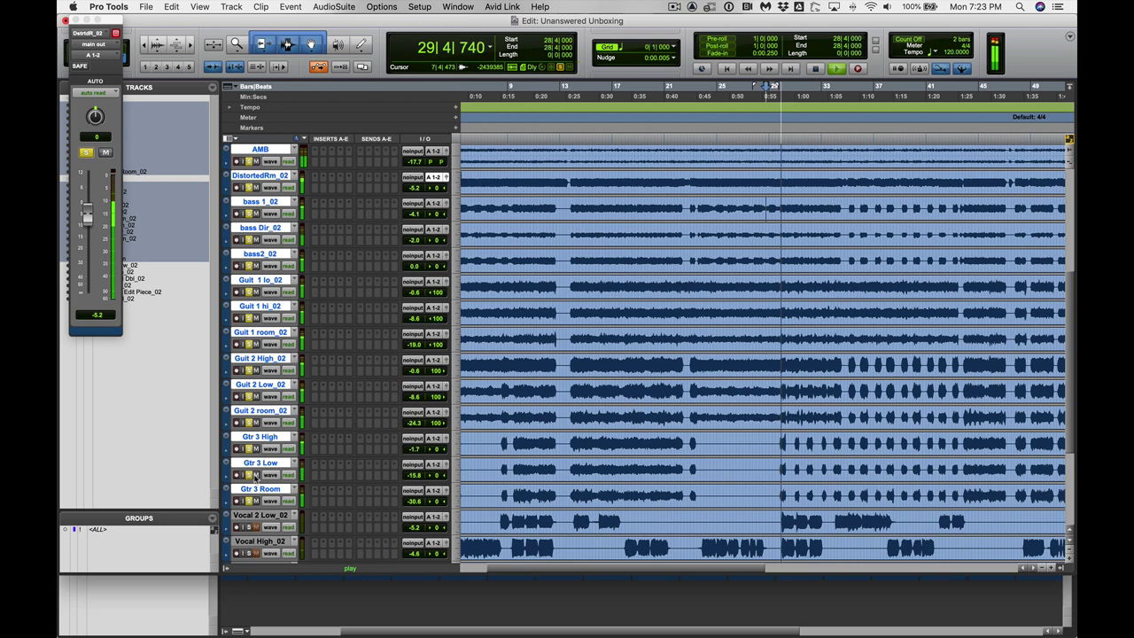
click(835, 203)
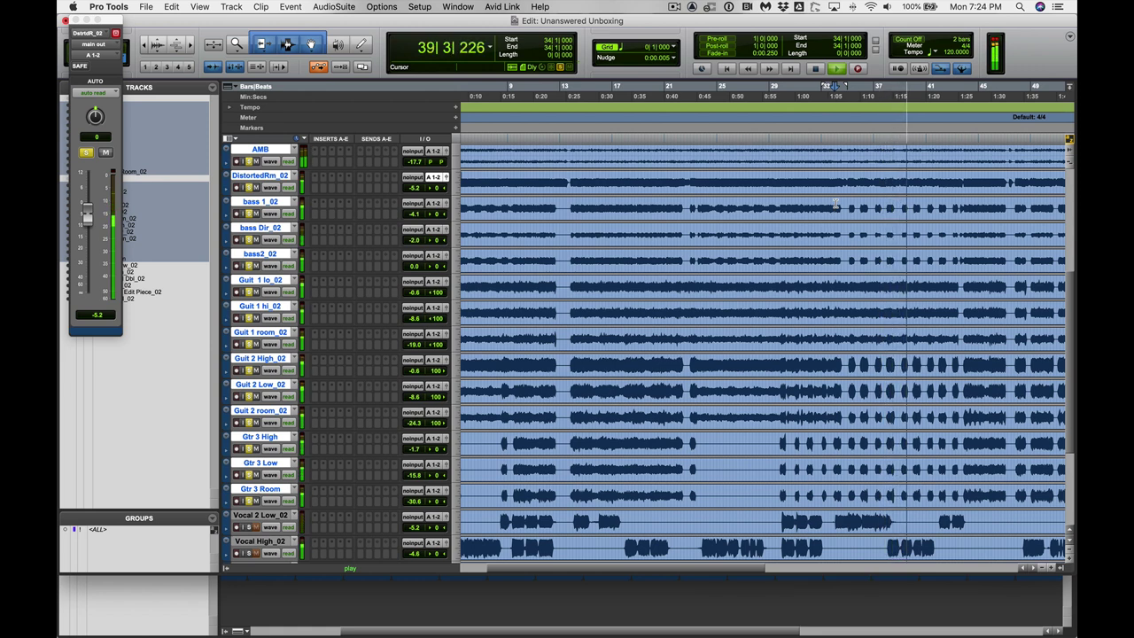
key(space)
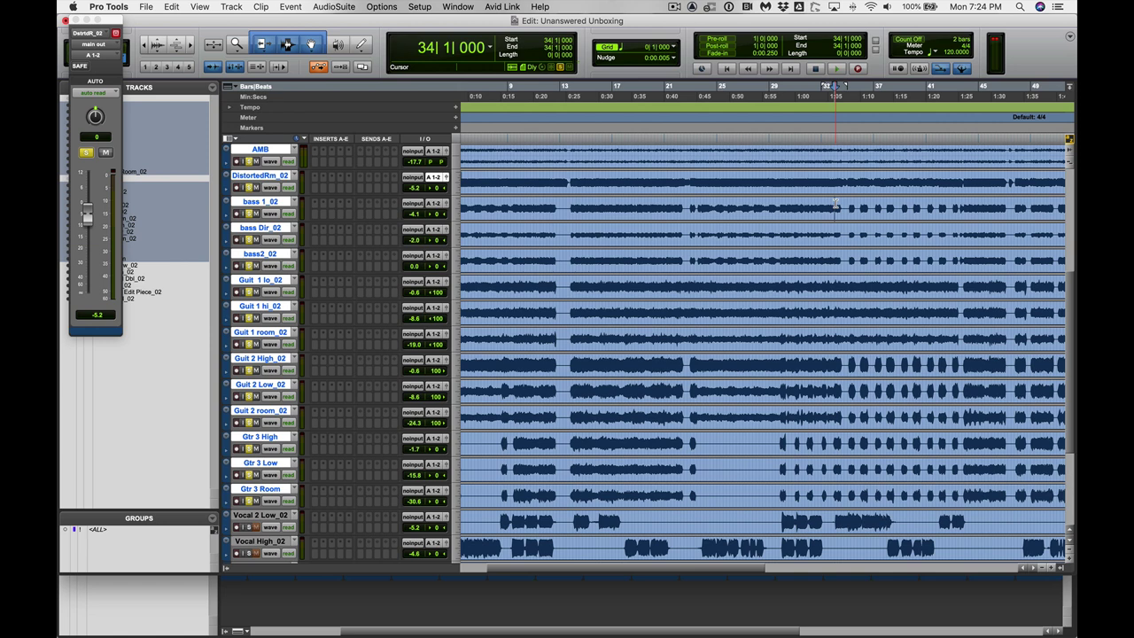
Step: Play the session from bar 42 while scrolling the view down toward the vocals
click(945, 180)
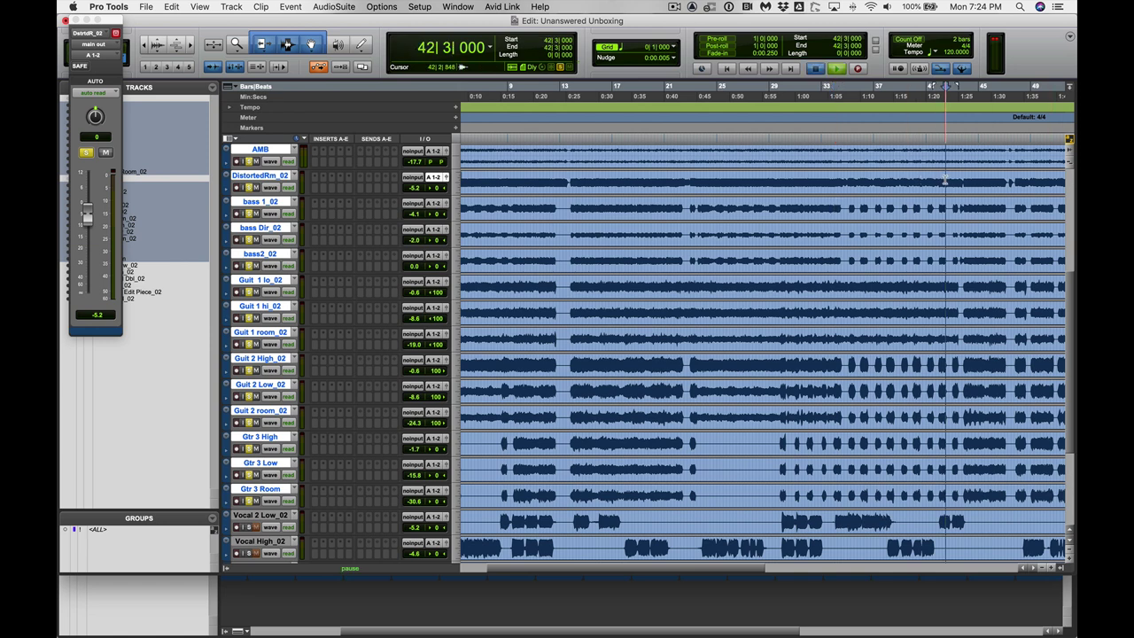
key(space)
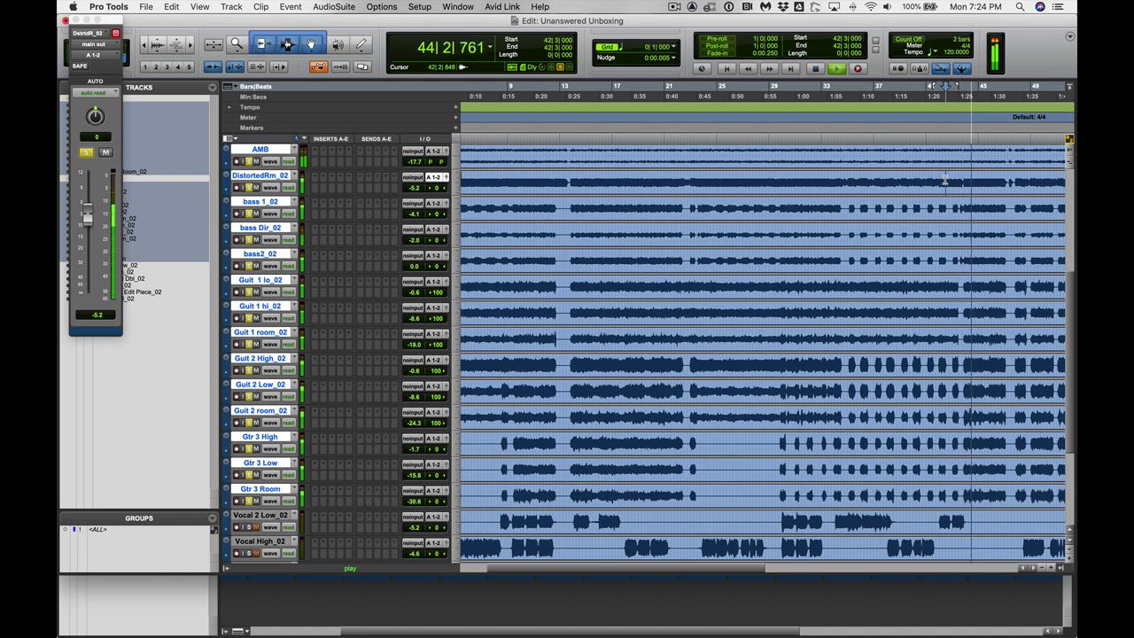
scroll(955, 266, right, 2)
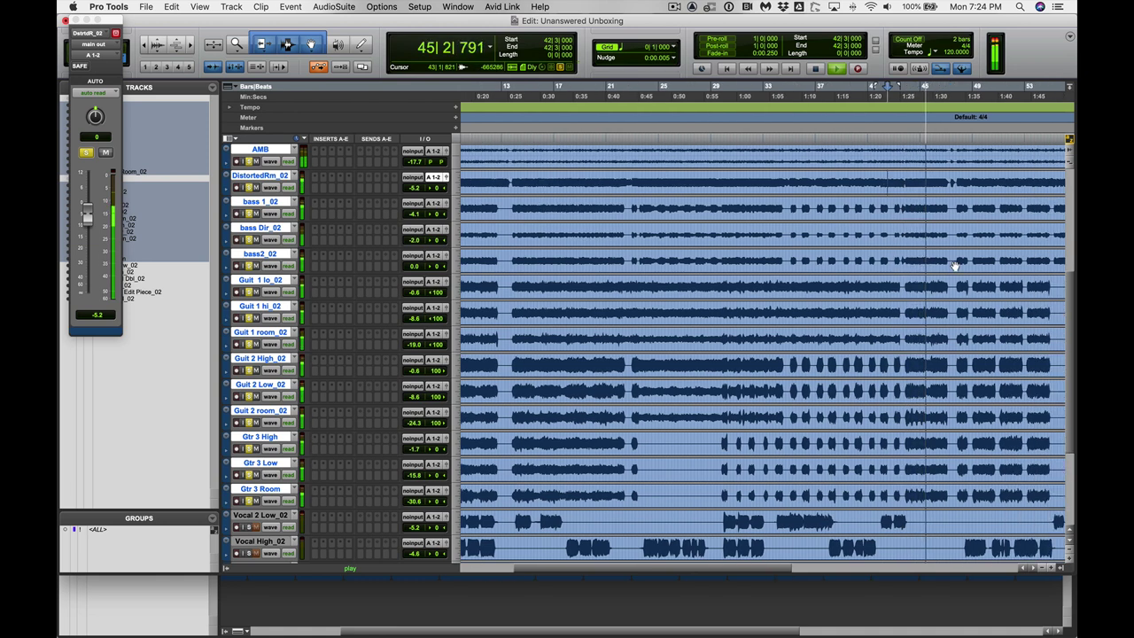
scroll(955, 265, right, 2)
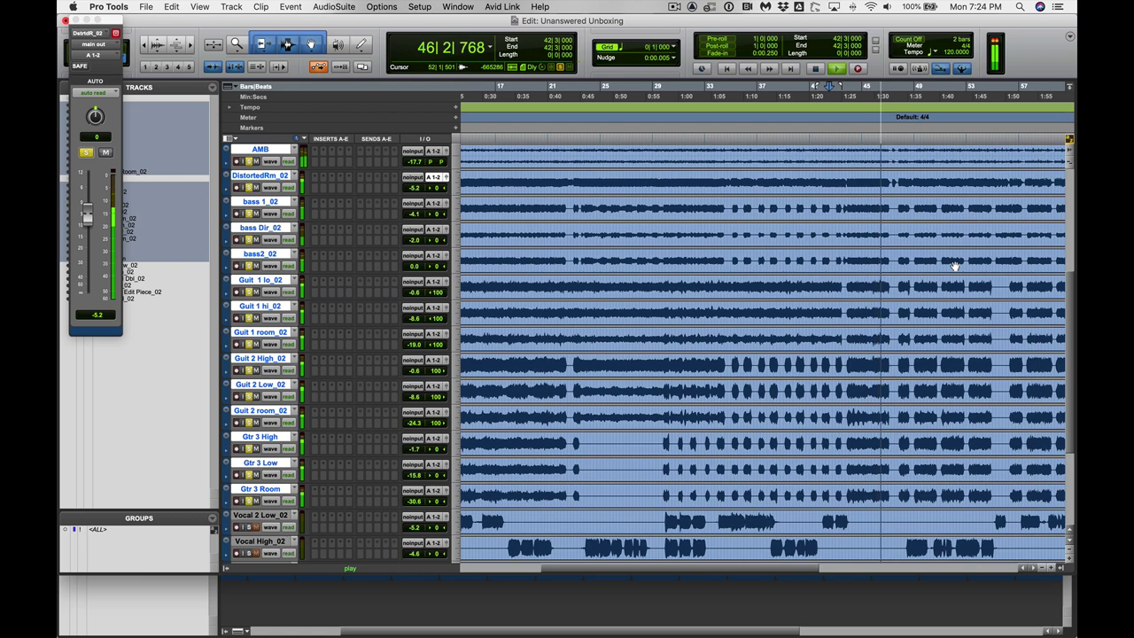
scroll(955, 266, right, 1)
scroll(954, 266, right, 1)
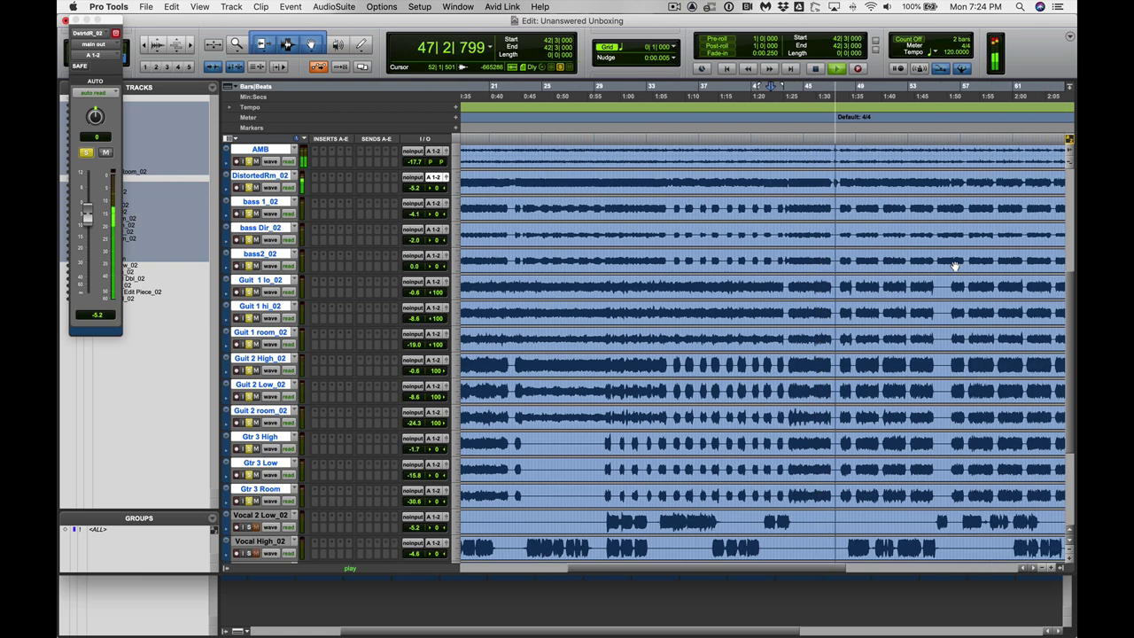
scroll(955, 266, down, 4)
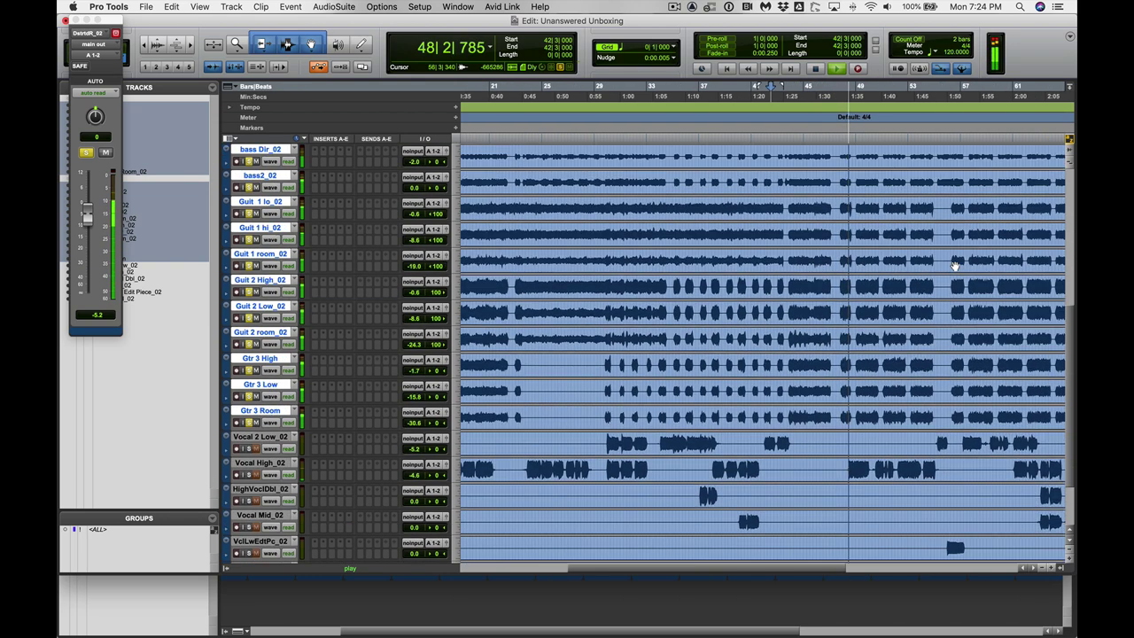
scroll(253, 387, down, 3)
Step: Select the vocal tracks Vocal 2 Low_02 through Mike Vocal_02, then stop playback
click(260, 352)
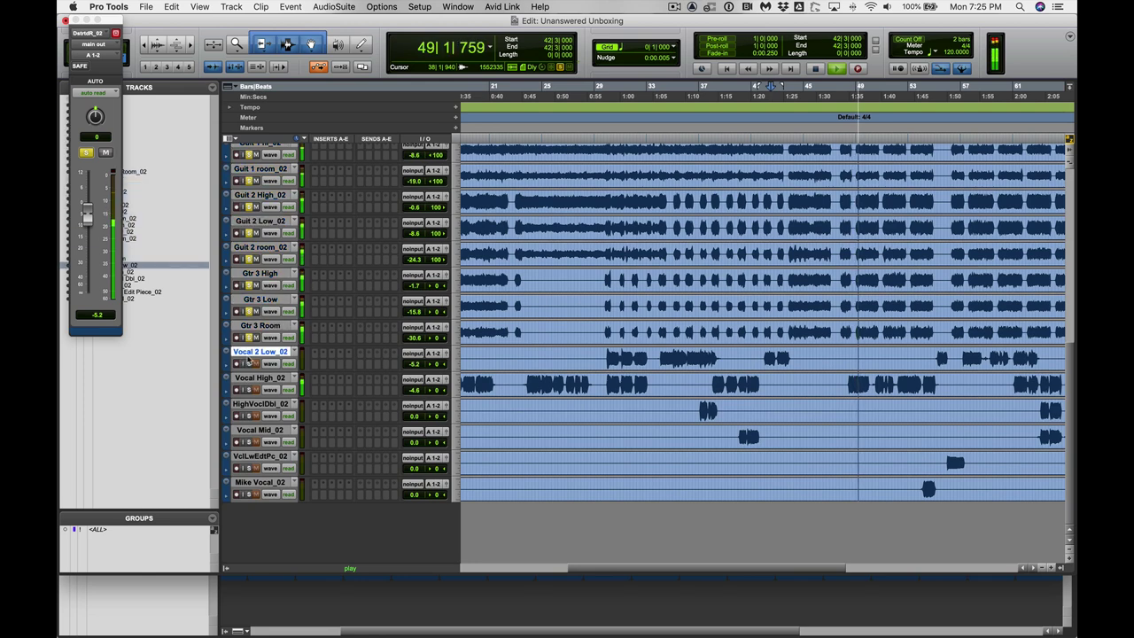
shift+click(255, 484)
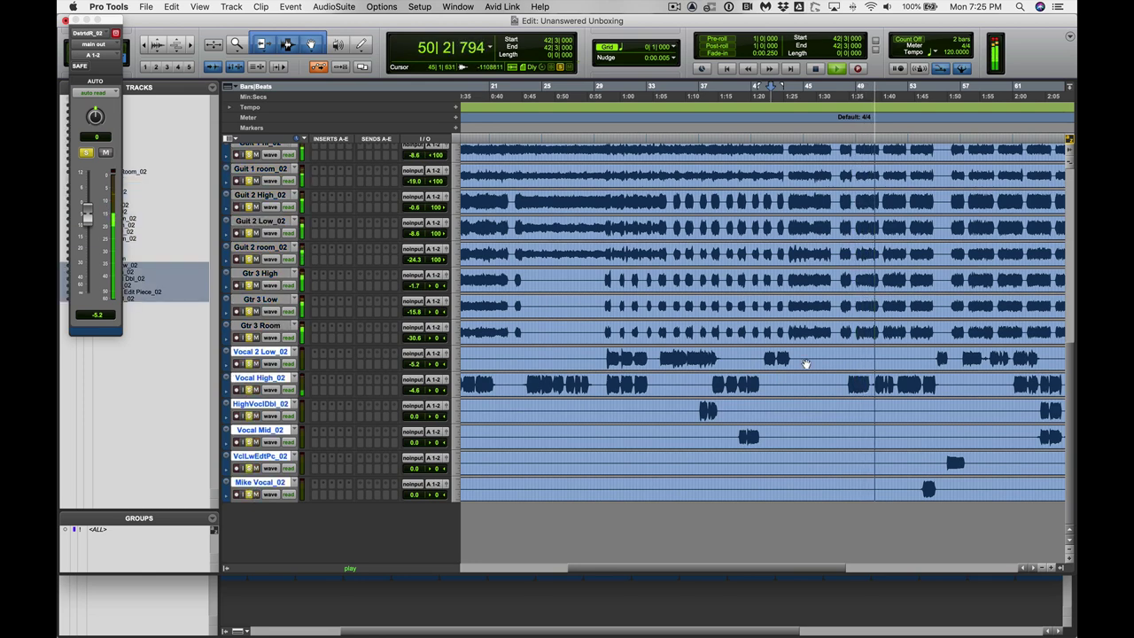
scroll(806, 363, right, 1)
scroll(806, 363, right, 5)
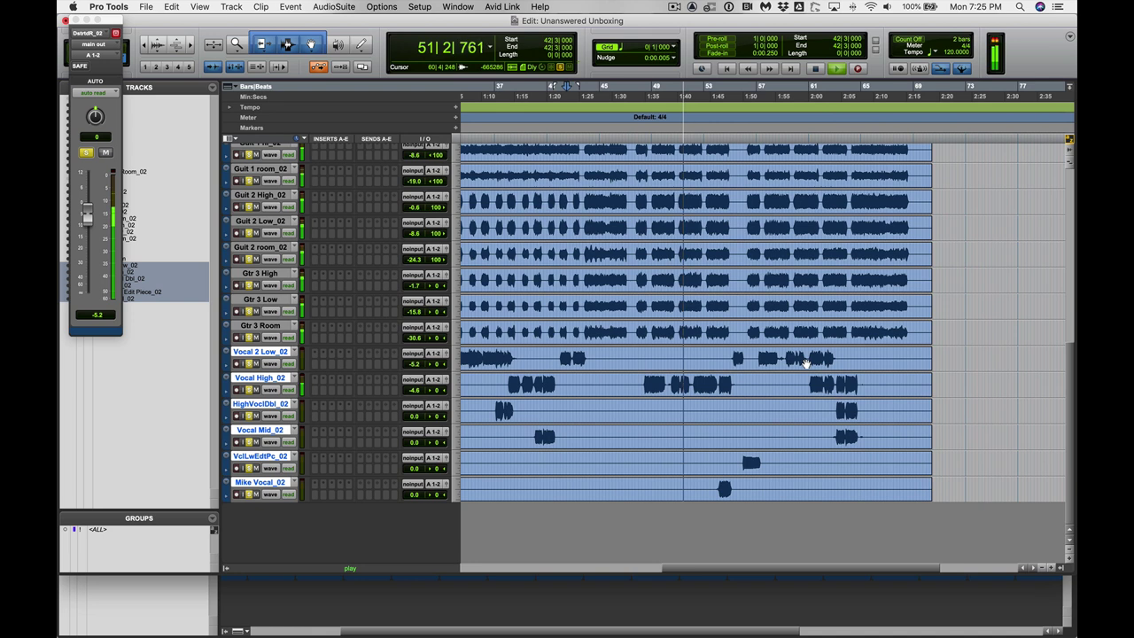
key(space)
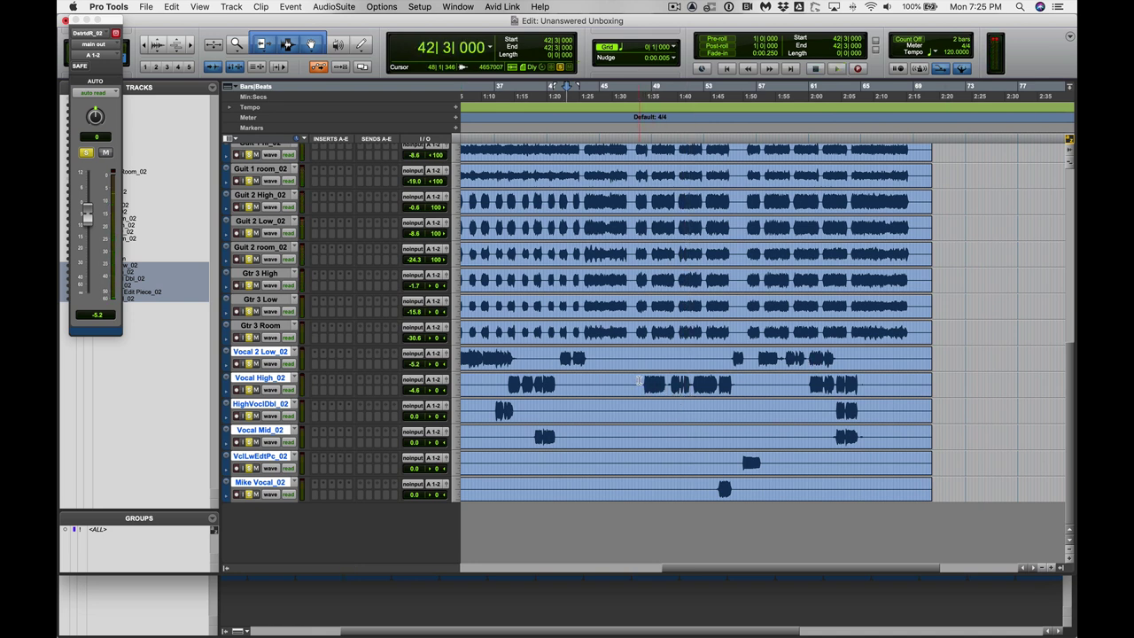
Step: Audition the vocals from bar 48, then from bar 57, and stop
click(646, 381)
key(space)
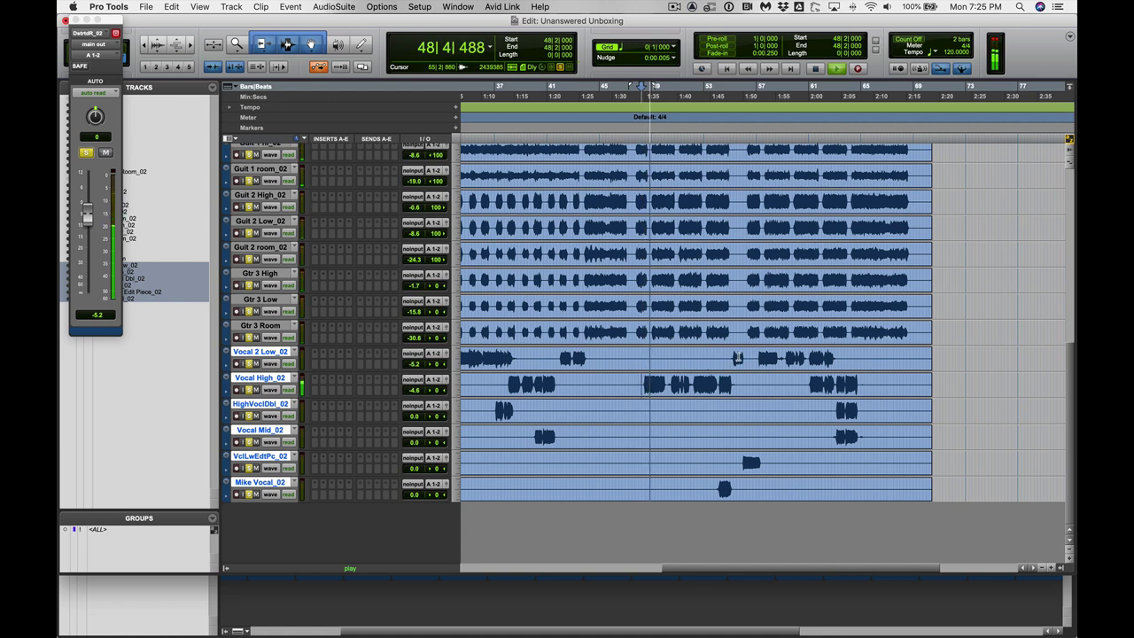
click(756, 355)
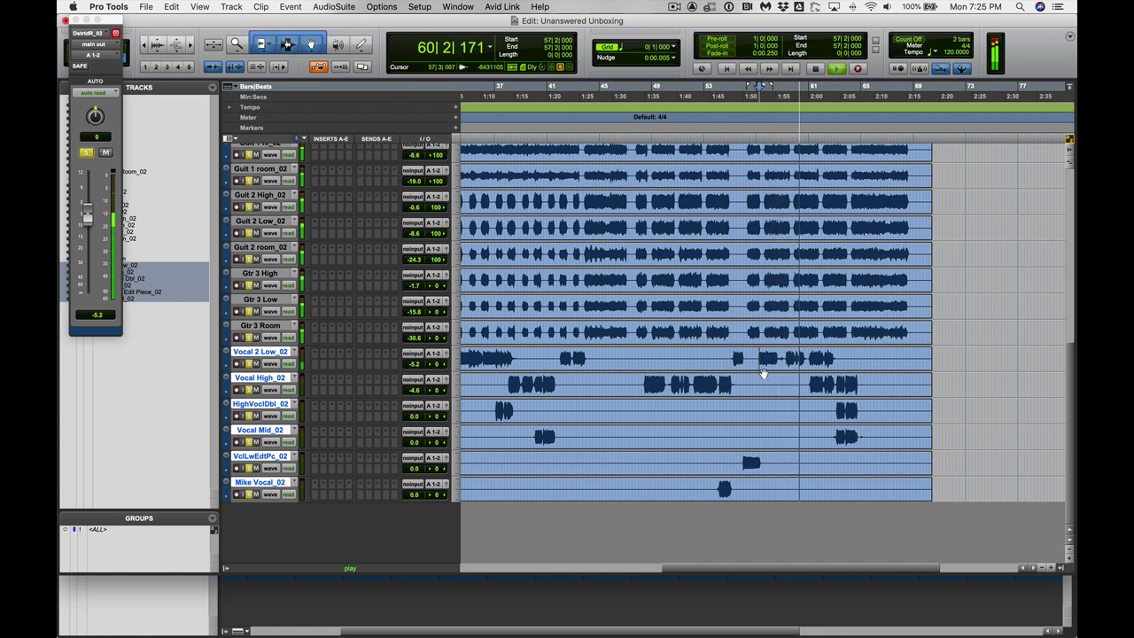
key(space)
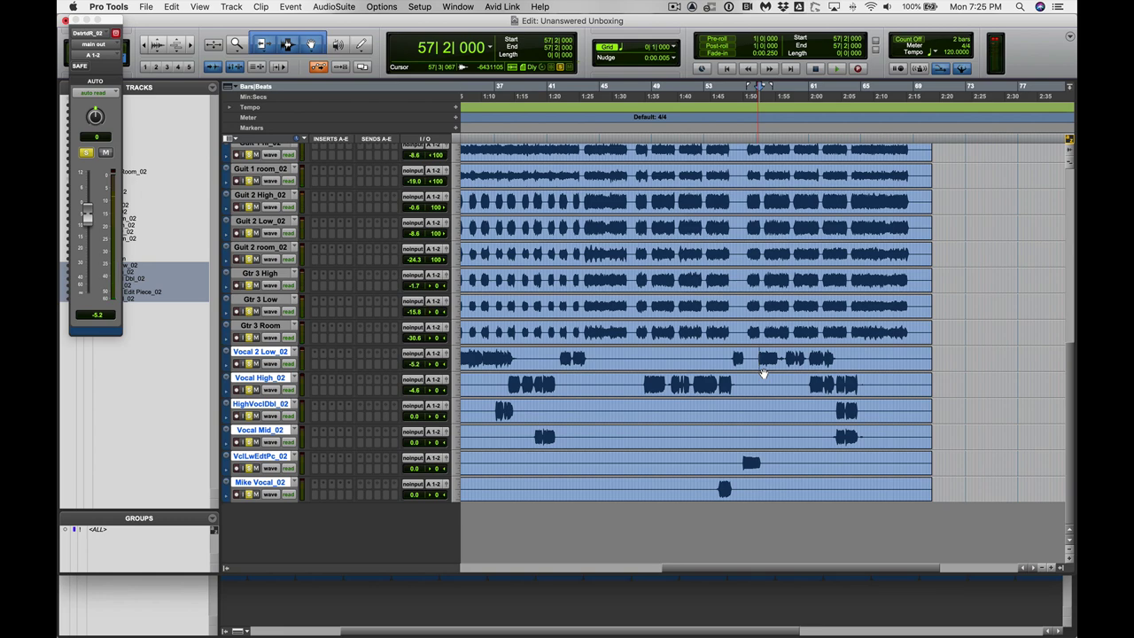
scroll(763, 372, up, 5)
scroll(762, 373, up, 2)
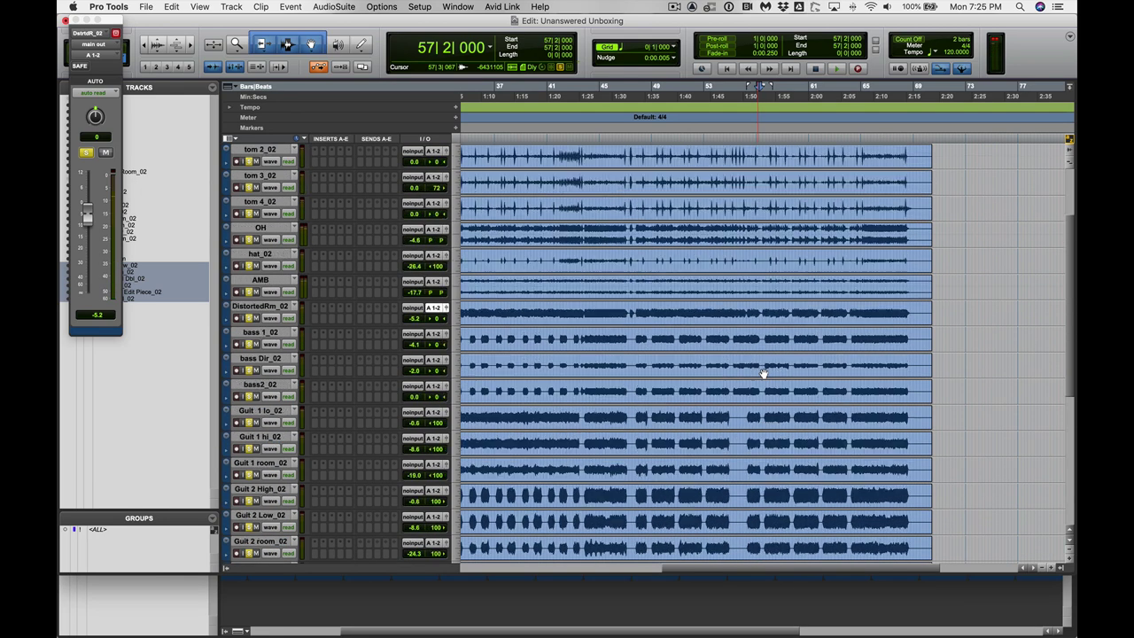
scroll(763, 373, up, 1)
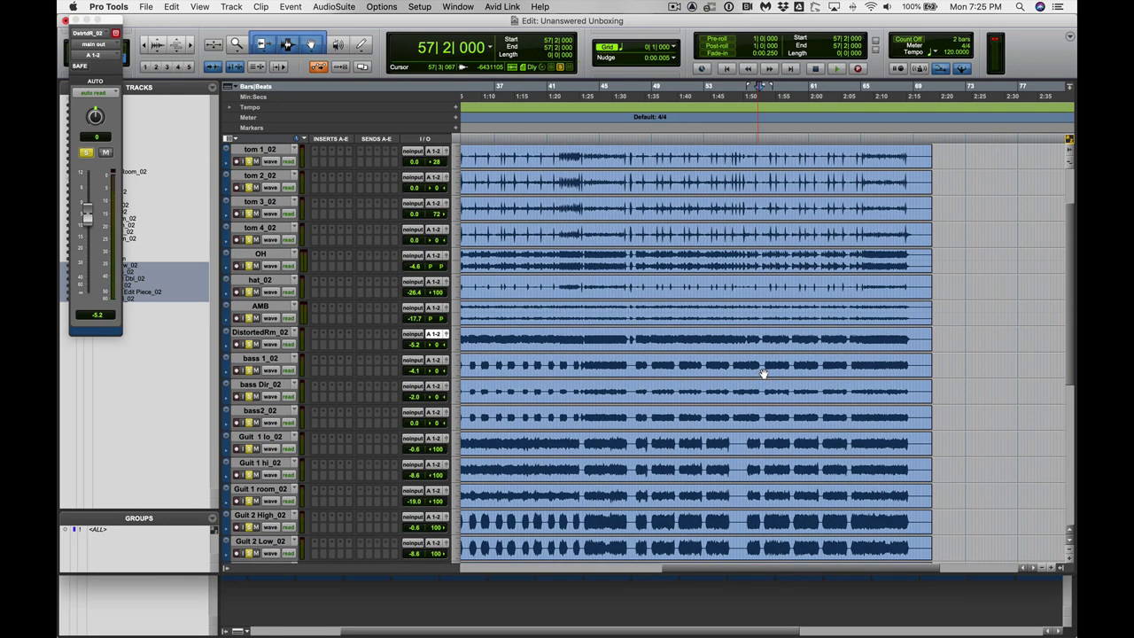
scroll(762, 373, up, 2)
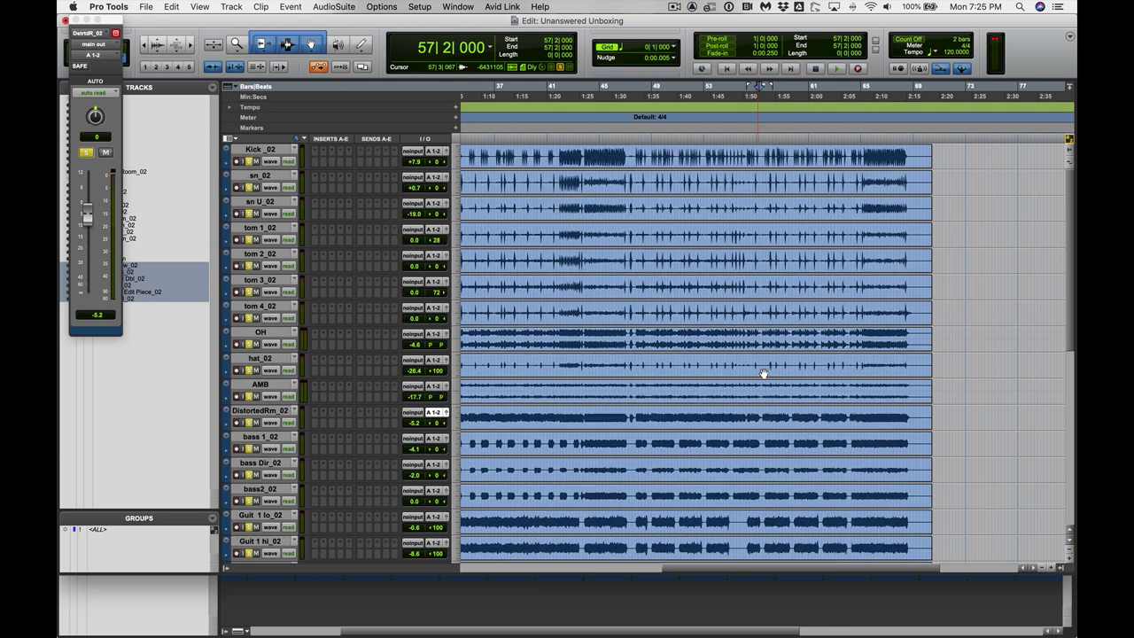
scroll(762, 373, down, 2)
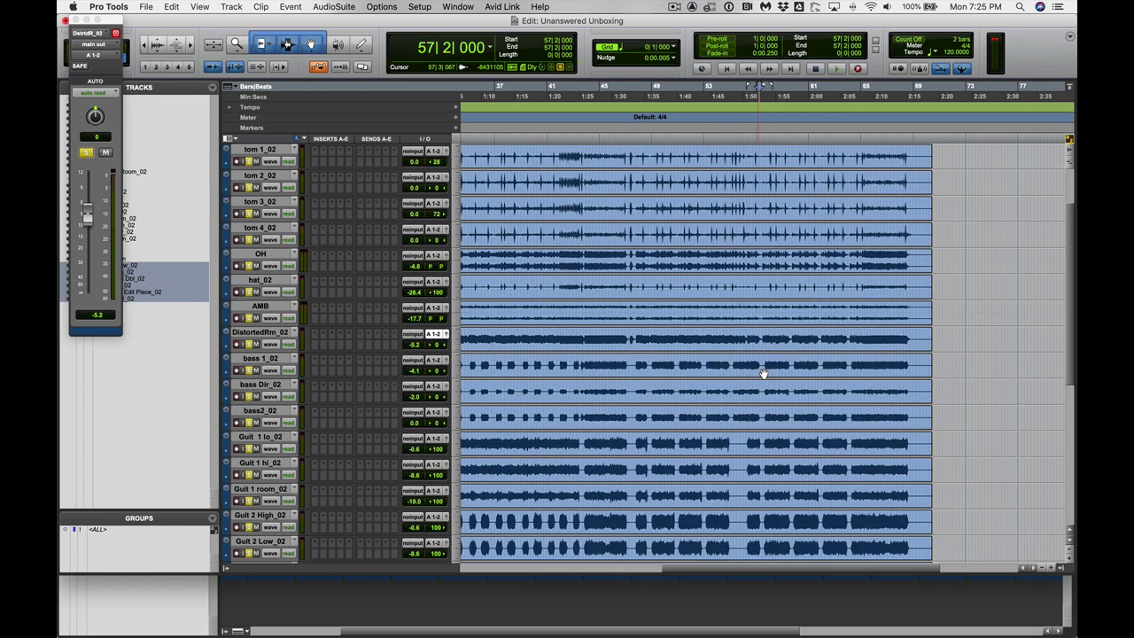
scroll(762, 373, down, 2)
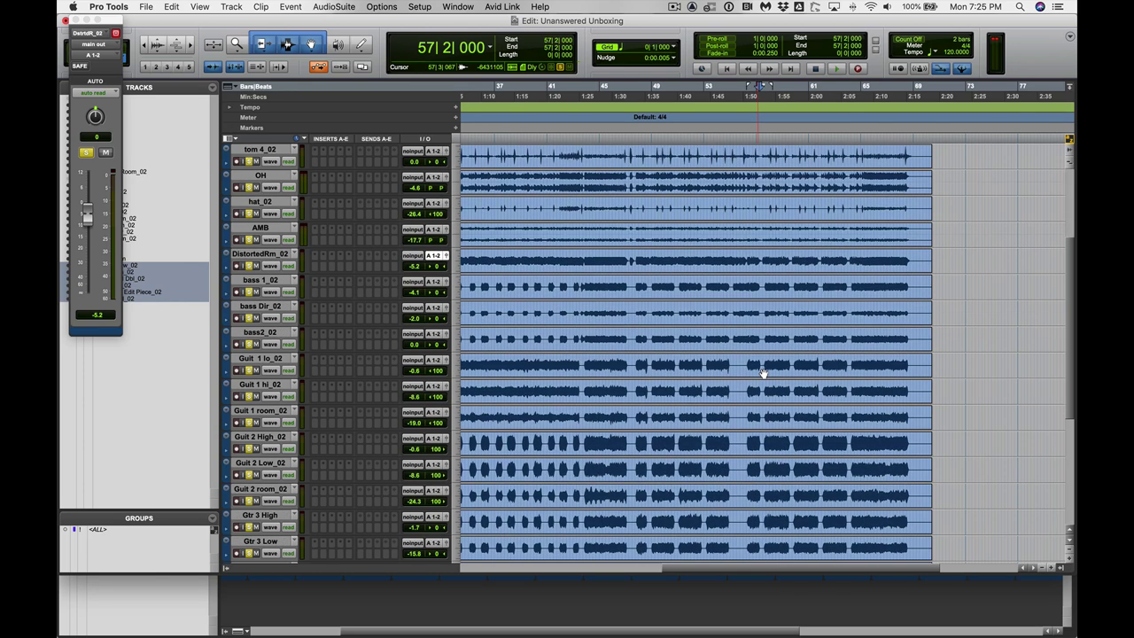
scroll(763, 373, down, 1)
scroll(762, 373, down, 1)
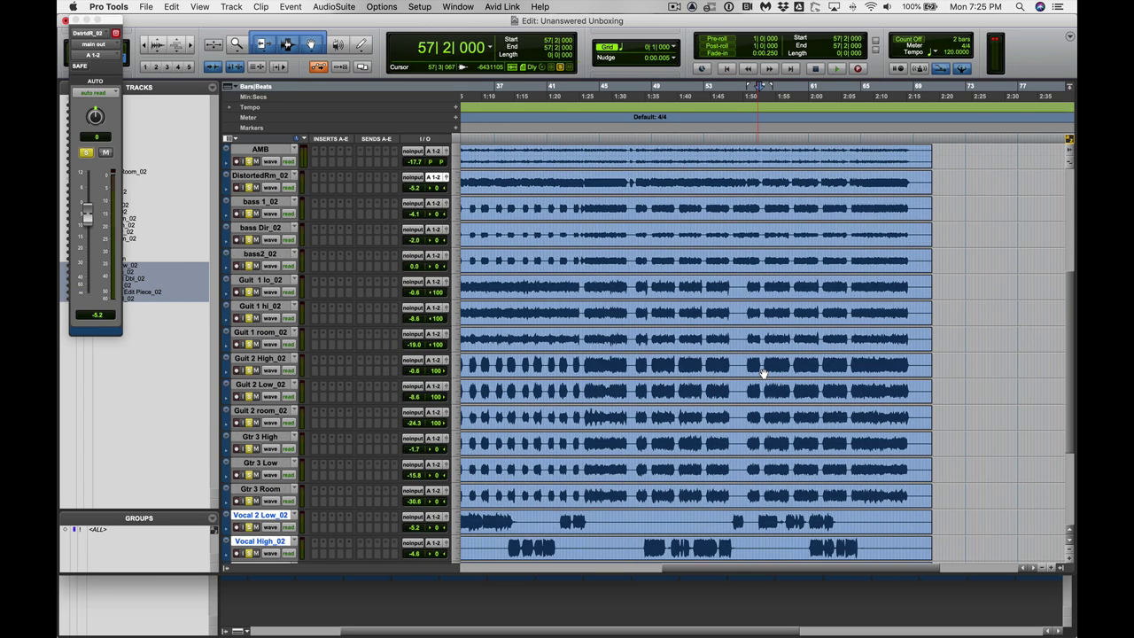